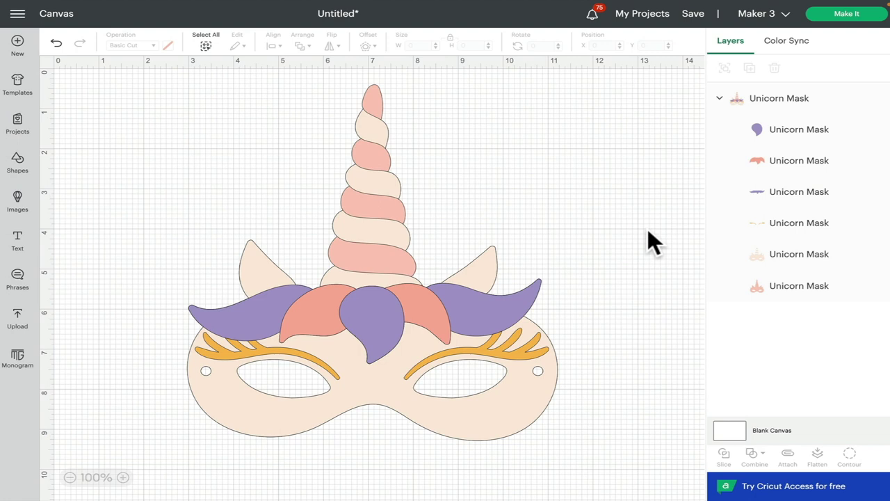
# Rename the purple centre hair layer of the unicorn mask as "middle hair piece"
pyautogui.click(457, 280)
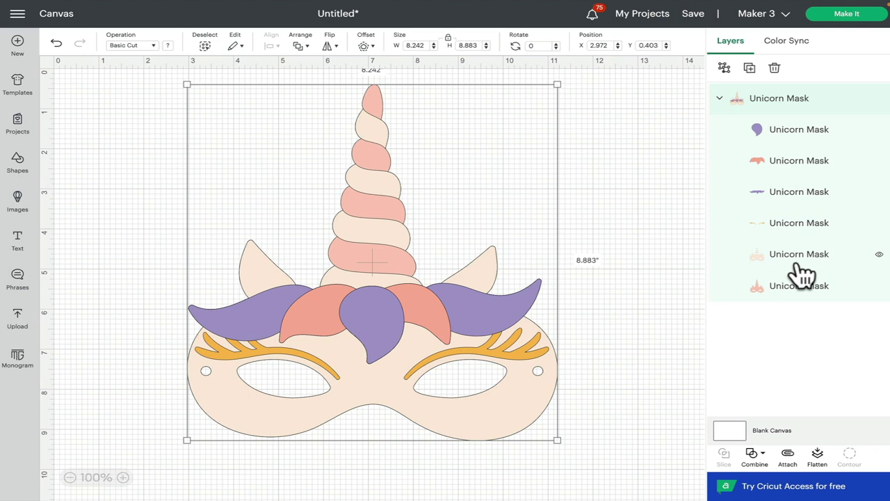
pyautogui.click(793, 138)
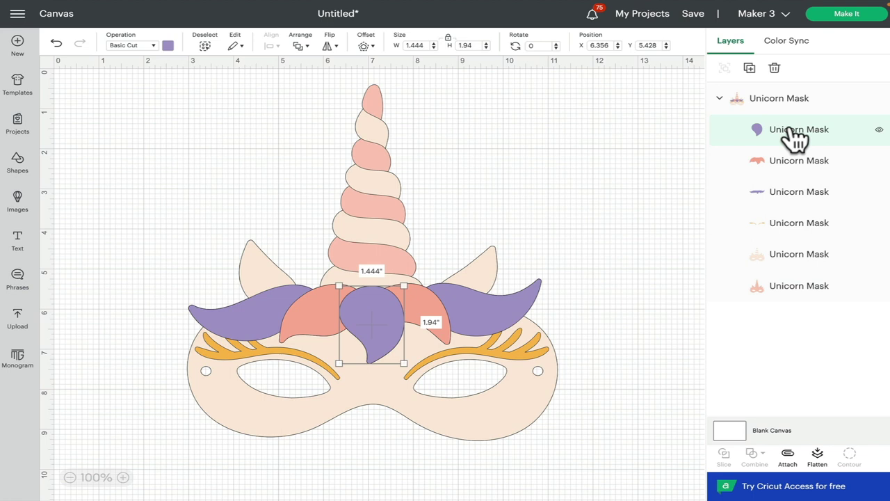
pyautogui.doubleClick(790, 130)
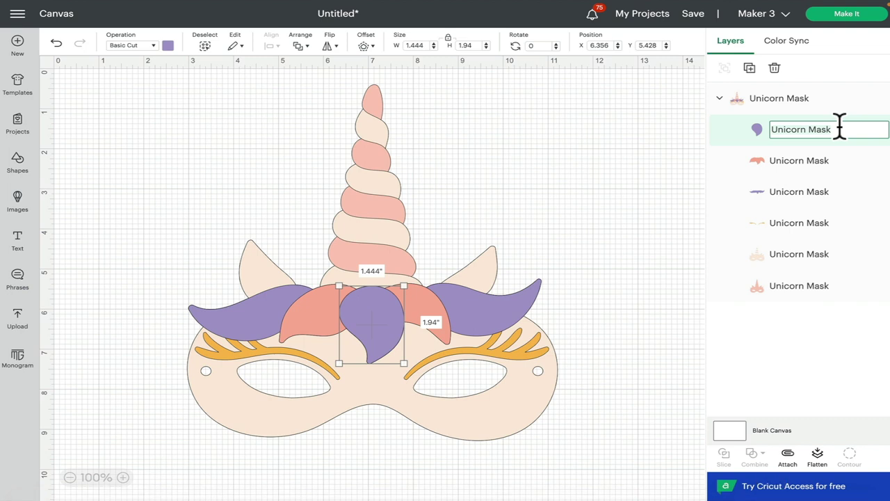
pyautogui.write('middle hair piece')
# Rename the yellow eyelash layer of the unicorn mask as "eyelashes"
pyautogui.click(822, 222)
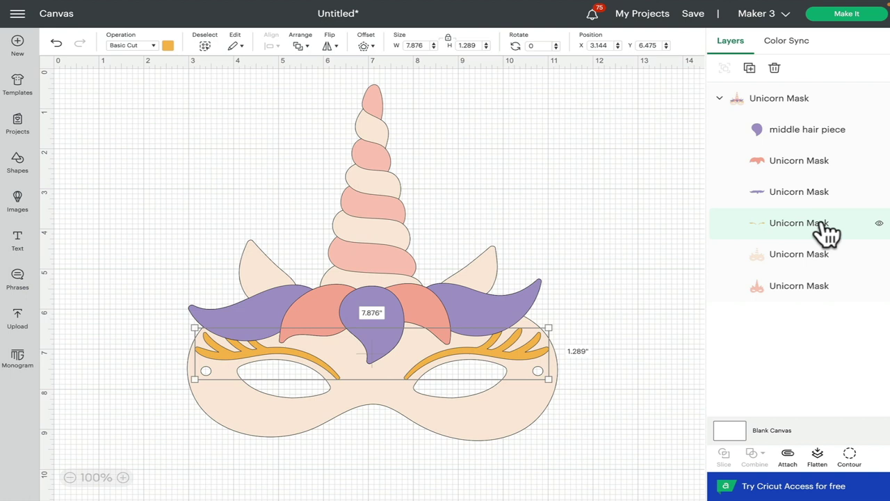
pyautogui.rightClick(825, 233)
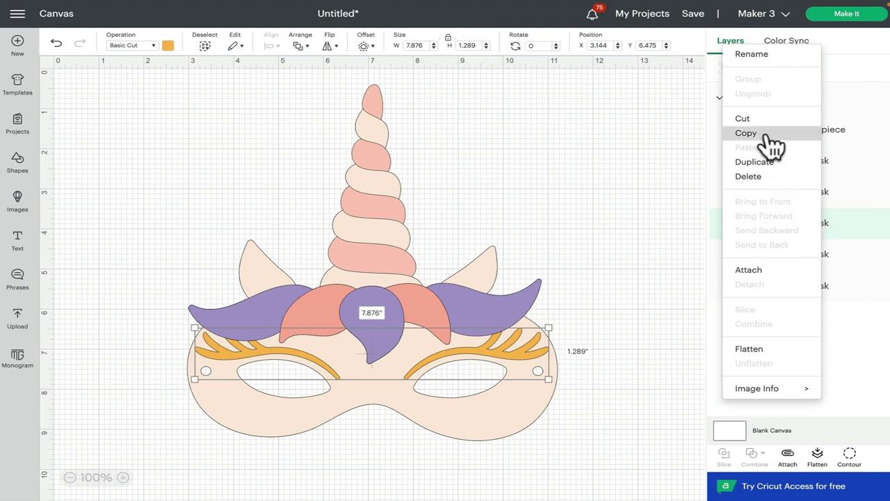
pyautogui.click(772, 57)
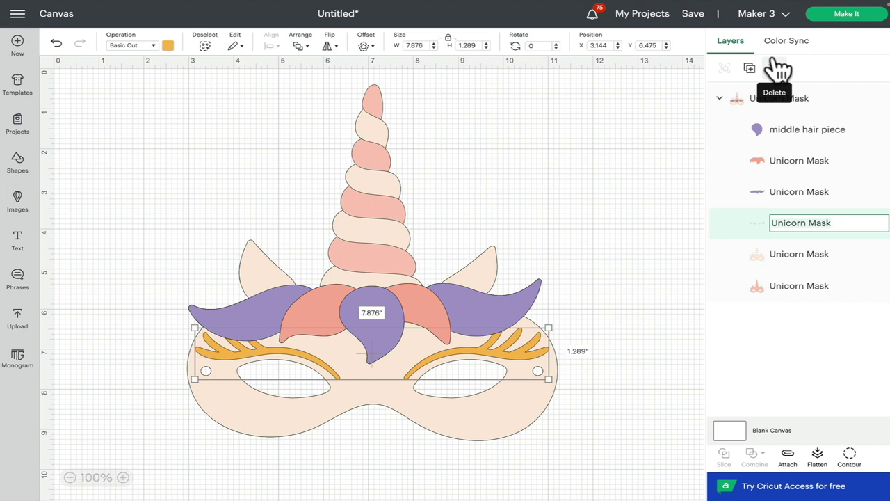
pyautogui.write('eyelashes')
pyautogui.click(675, 215)
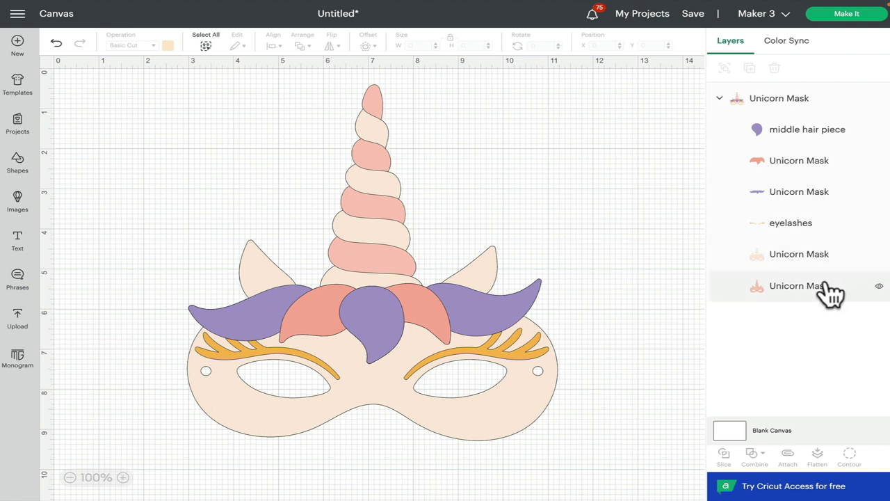
# Rename the whole Unicorn Mask group as "pastel unicorn"
pyautogui.doubleClick(789, 97)
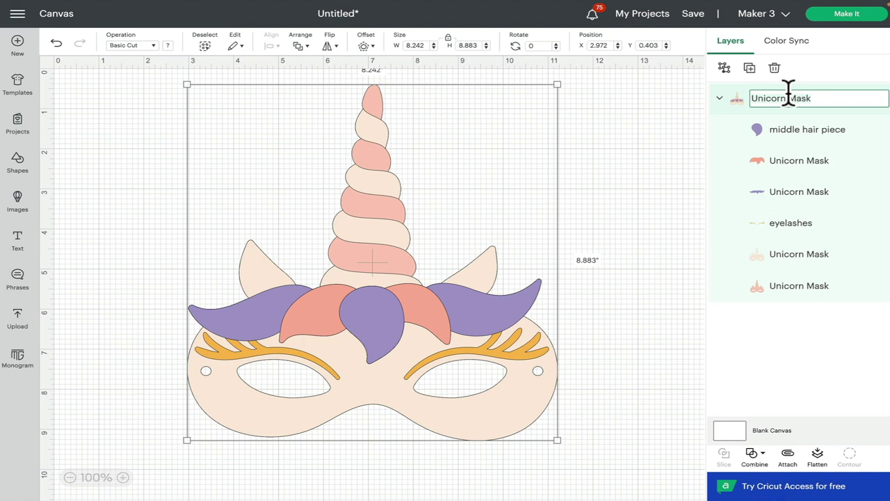
pyautogui.hotkey('ctrl', 'a')
pyautogui.write('pastel unicorn')
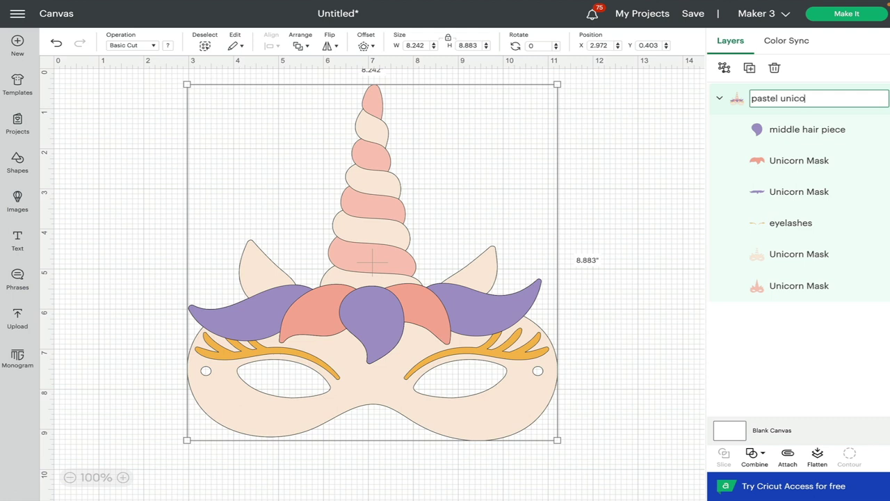
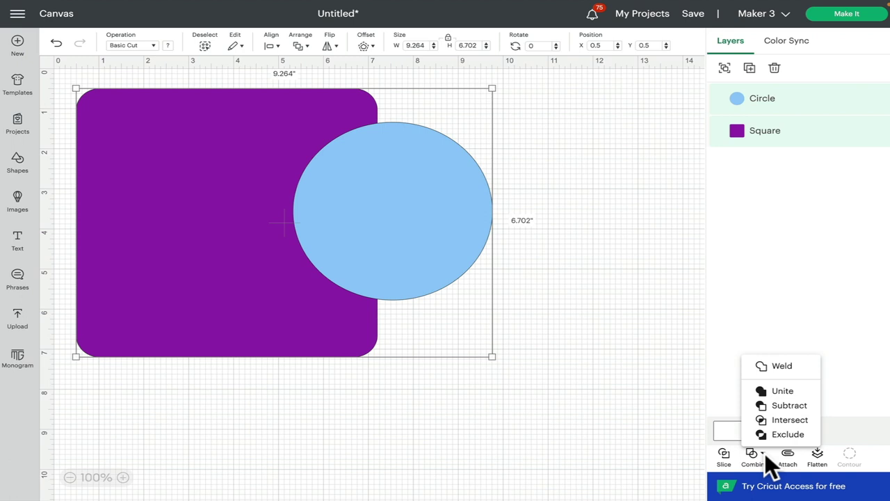
# Weld the blue circle and purple square into one shape, and undo the weld
pyautogui.click(774, 369)
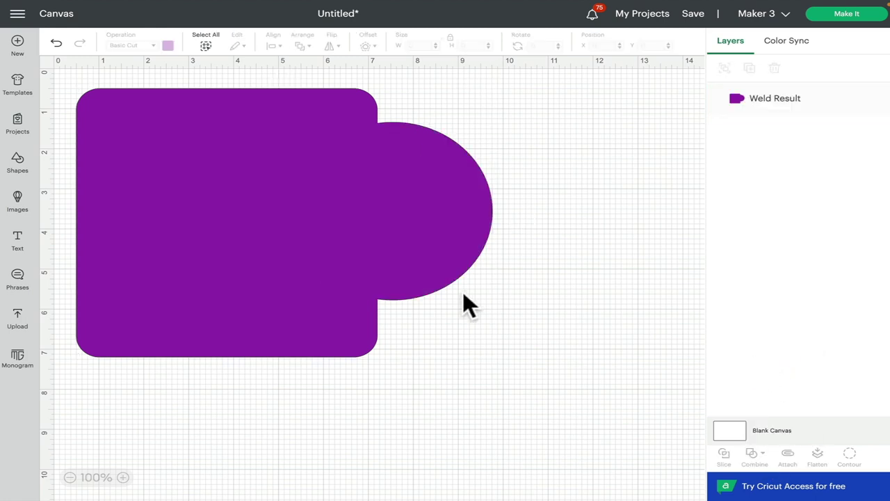
pyautogui.click(426, 234)
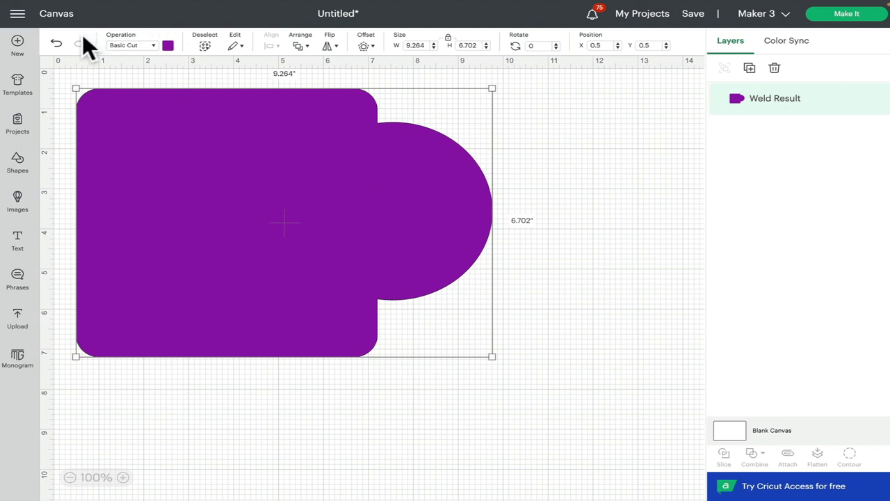
pyautogui.click(59, 43)
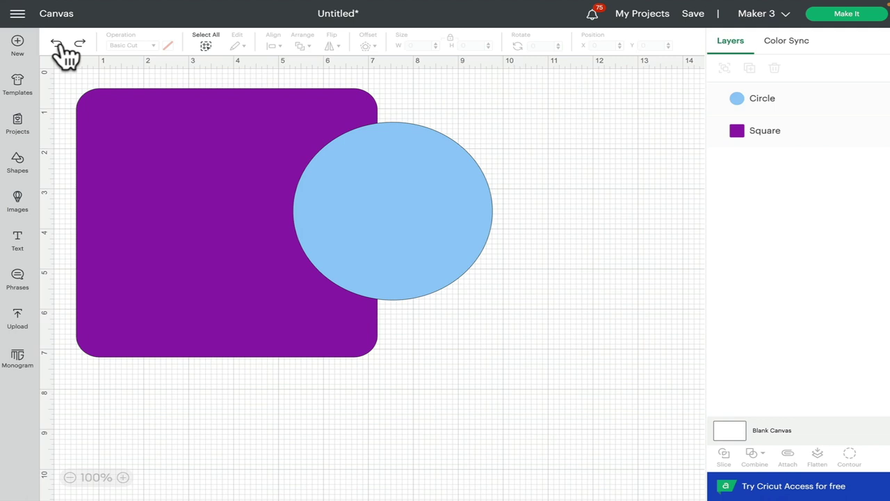
# Reselect the circle and square together, weld them once more, and undo that second weld
pyautogui.moveTo(542, 77); pyautogui.dragTo(222, 252)
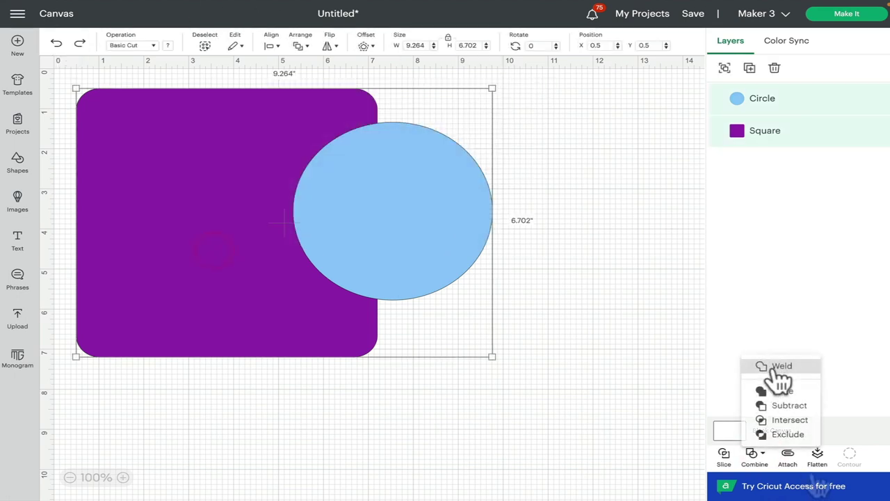
pyautogui.click(776, 366)
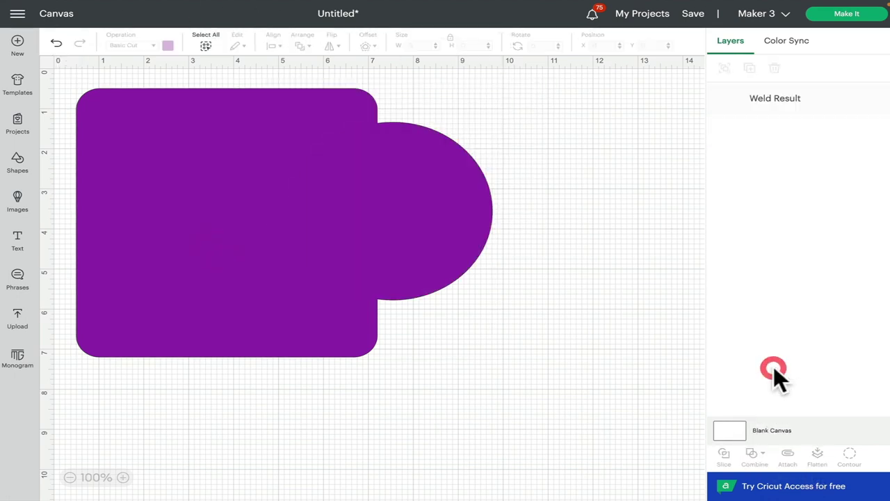
pyautogui.click(355, 233)
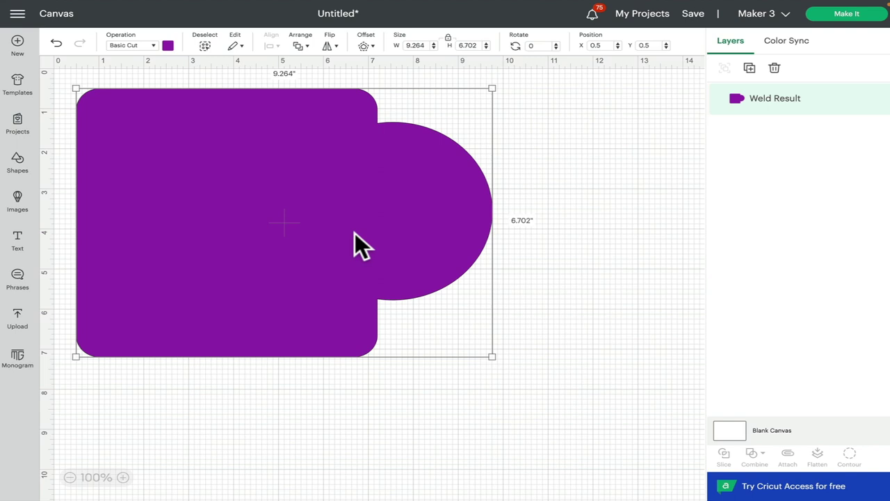
pyautogui.hotkey('ctrl', 'z')
# Combine the circle and square with Unite, preview the result on the cutting mat, and return to the canvas
pyautogui.click(316, 260)
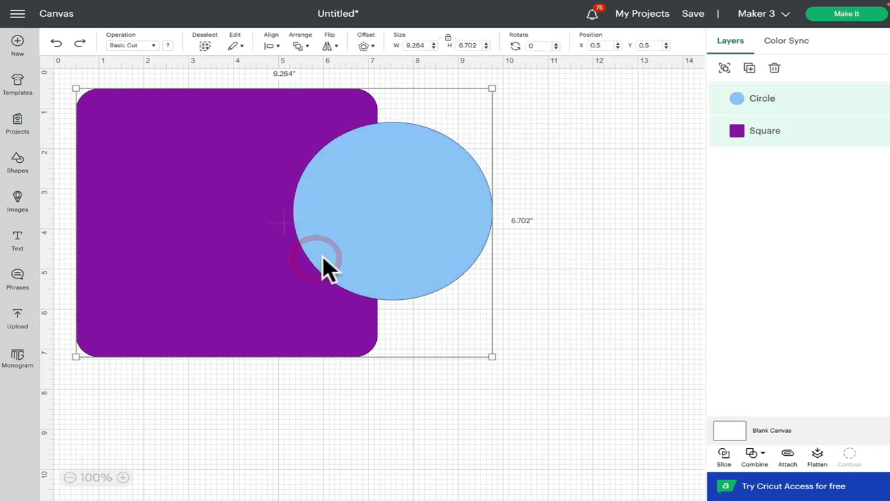
pyautogui.click(763, 454)
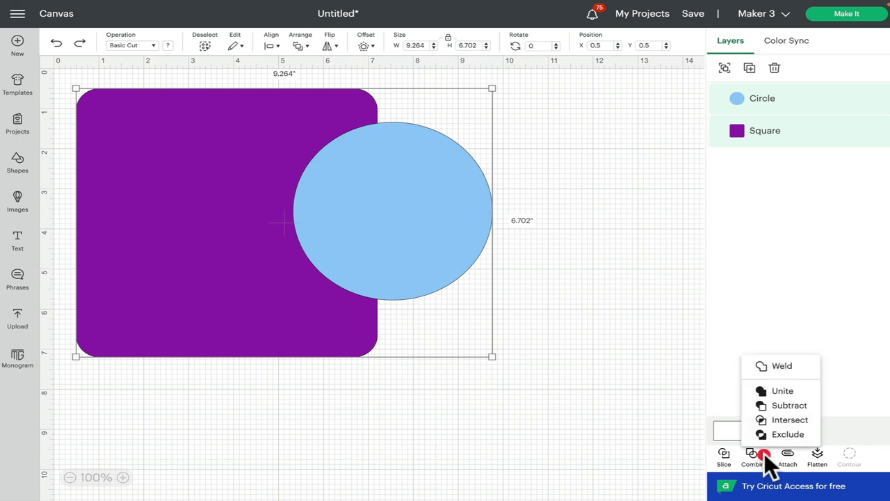
pyautogui.click(783, 392)
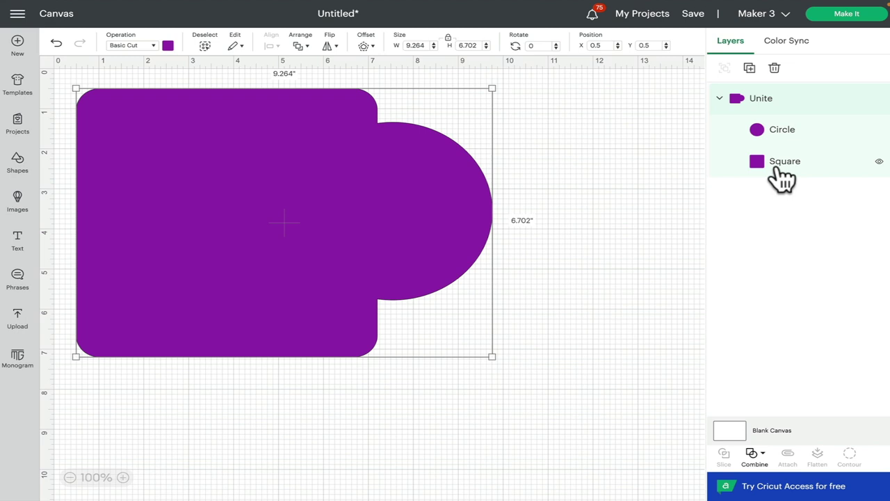
pyautogui.click(844, 15)
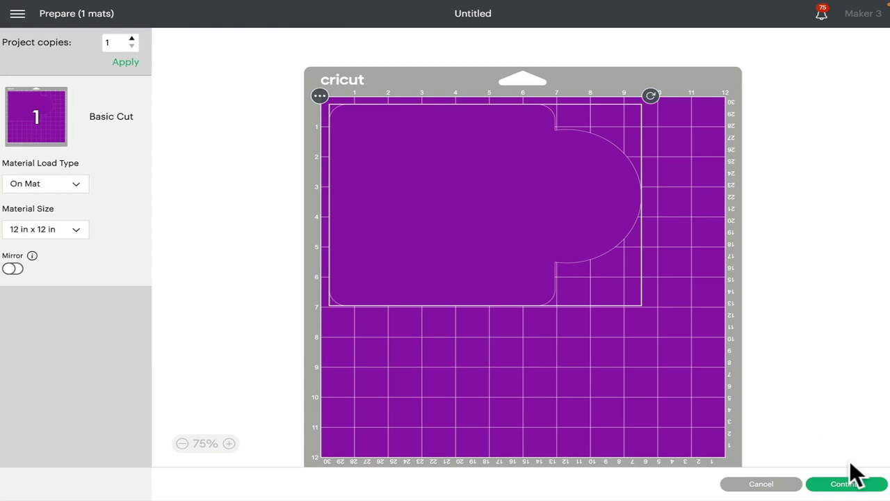
pyautogui.click(790, 487)
# Change the united shape's operation to Pen
pyautogui.click(370, 187)
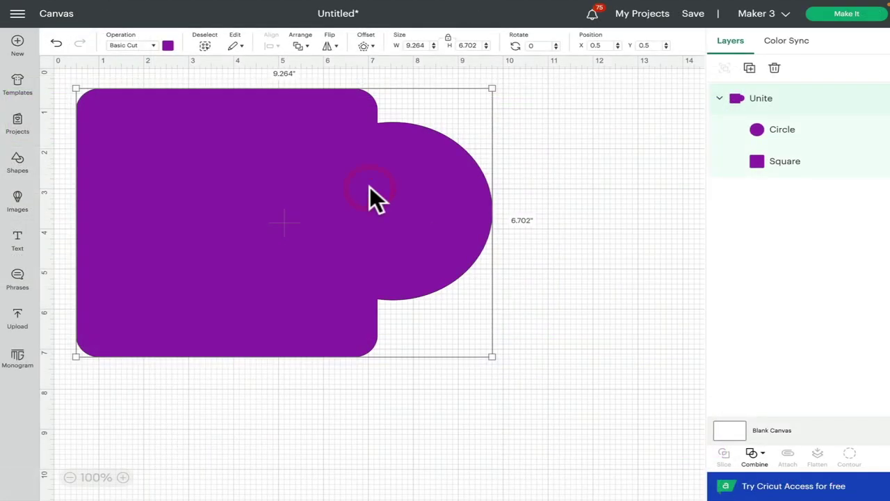
pyautogui.click(139, 46)
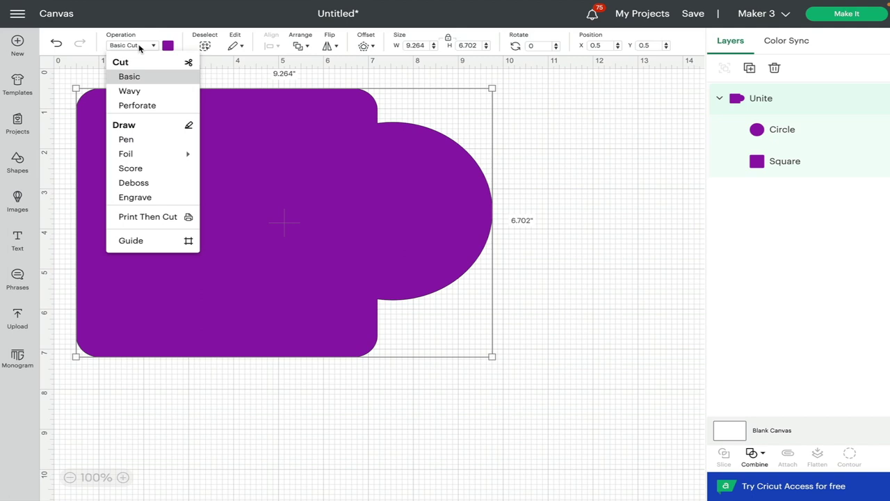
pyautogui.click(142, 141)
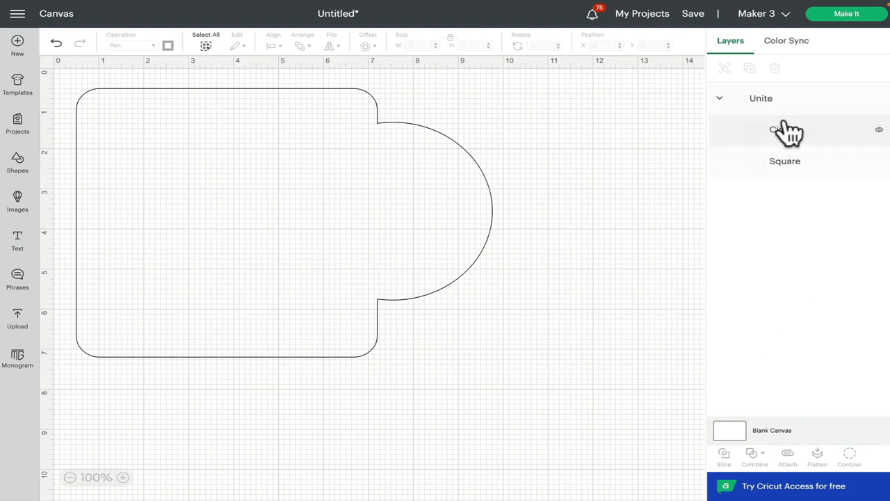
# Undo the Unite on the combined shape to separate the circle and square, and select the circle layer
pyautogui.click(748, 104)
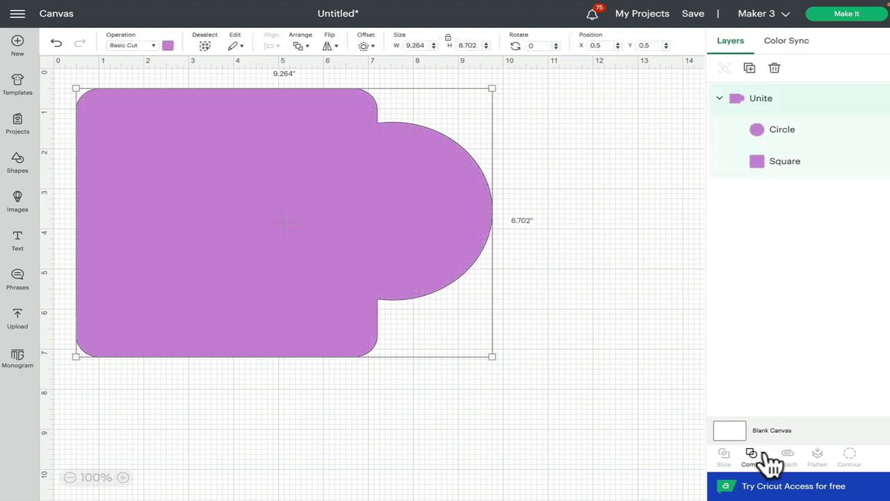
pyautogui.click(765, 454)
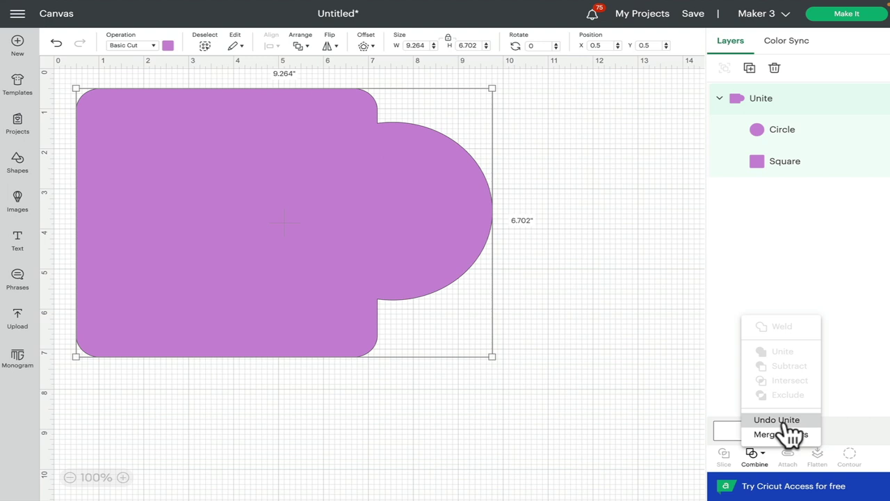
pyautogui.click(786, 422)
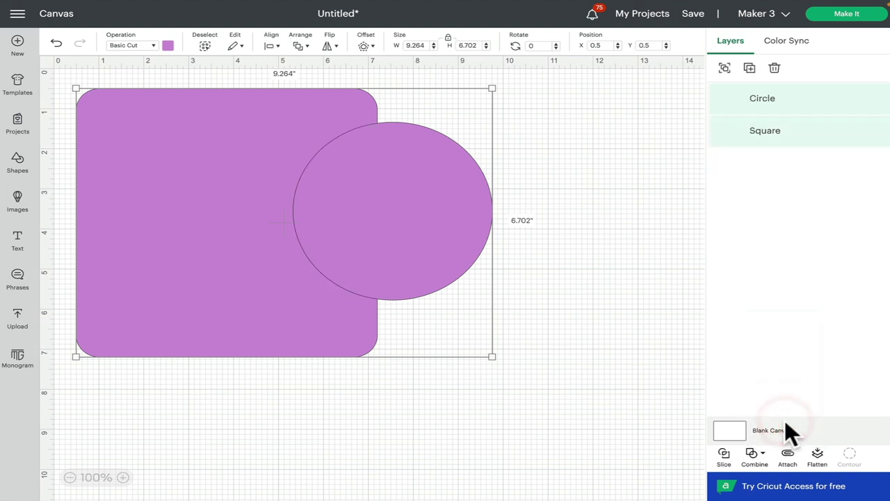
pyautogui.click(793, 99)
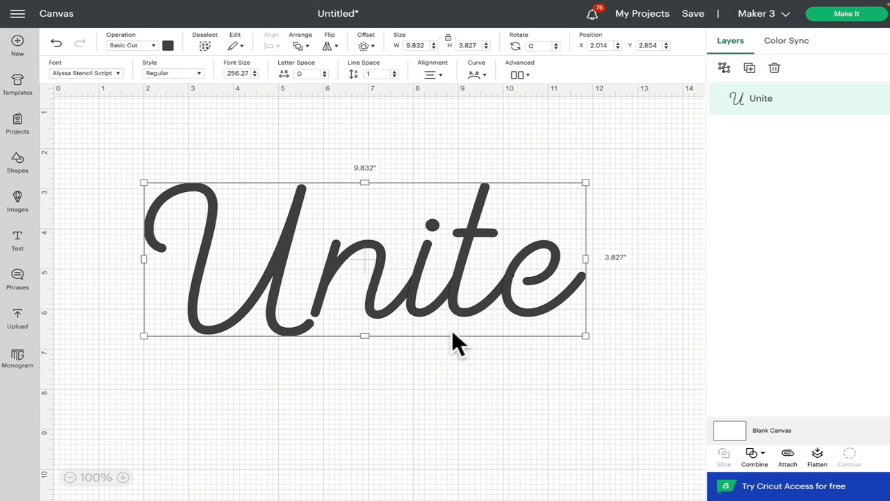
# Apply Unite to the script text "Unite" and change its operation to Pen
pyautogui.click(765, 457)
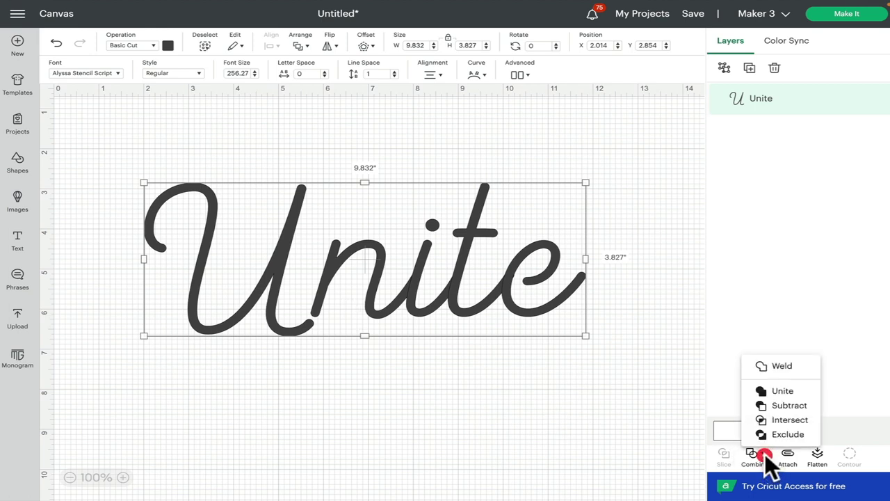
pyautogui.click(777, 394)
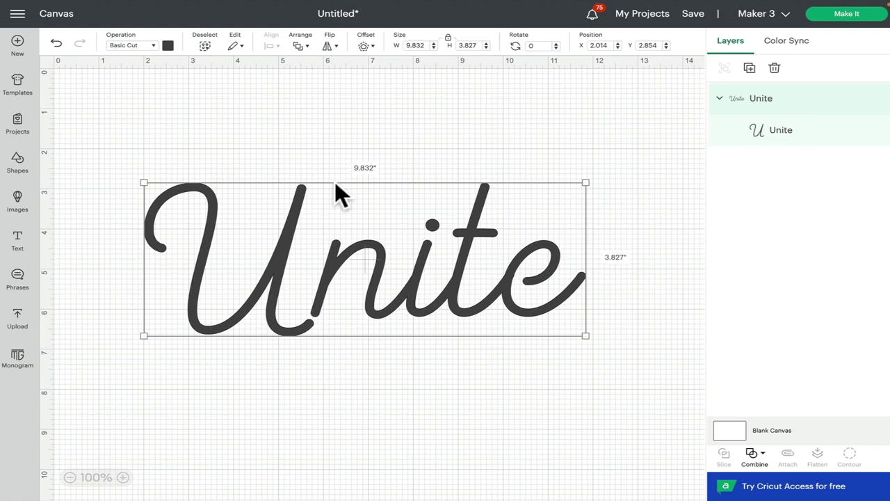
pyautogui.click(148, 45)
pyautogui.click(142, 138)
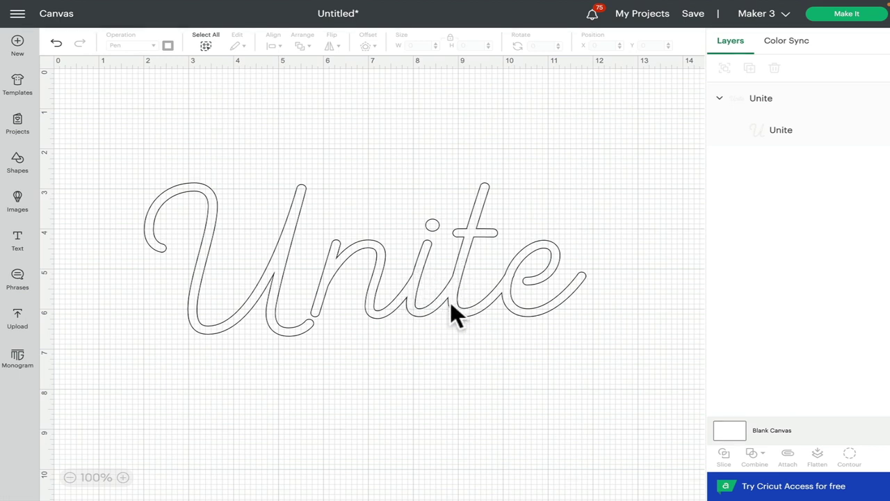
# Undo the Unite applied to the script text
pyautogui.click(504, 289)
pyautogui.click(754, 455)
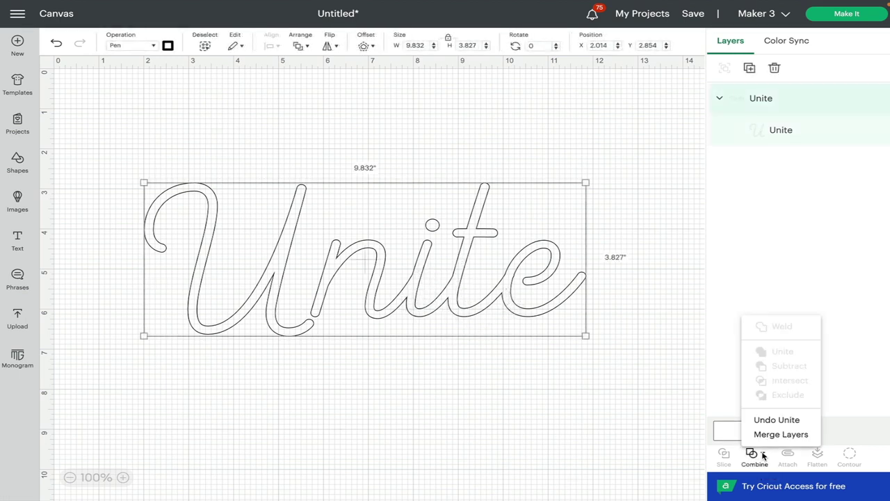
pyautogui.click(777, 420)
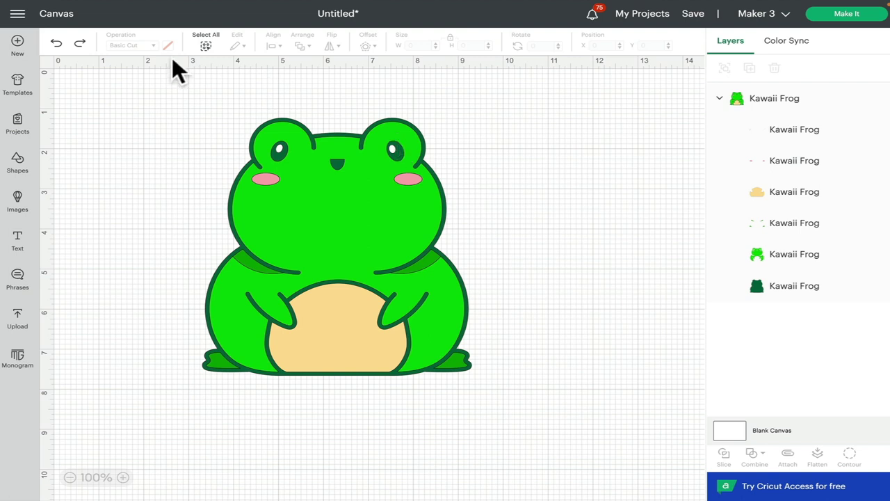
# Select the entire Kawaii Frog image and apply Subtract to its layers
pyautogui.moveTo(176, 78); pyautogui.dragTo(560, 425)
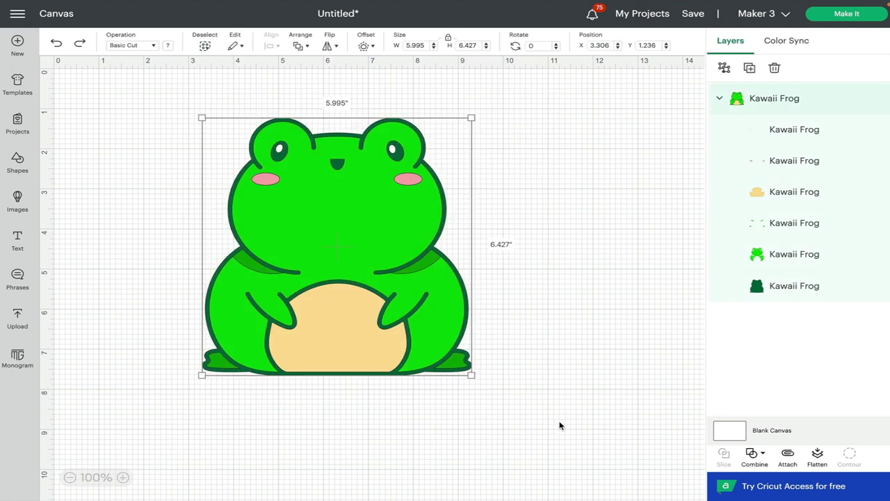
pyautogui.click(765, 457)
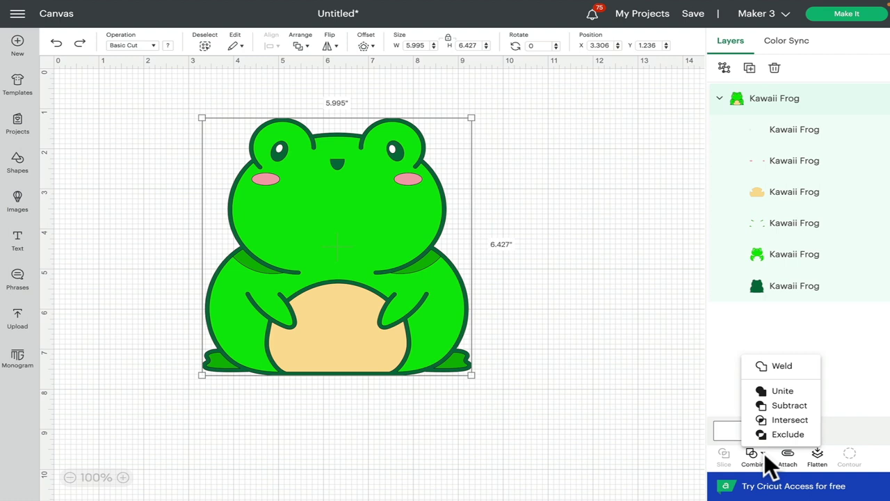
pyautogui.click(783, 402)
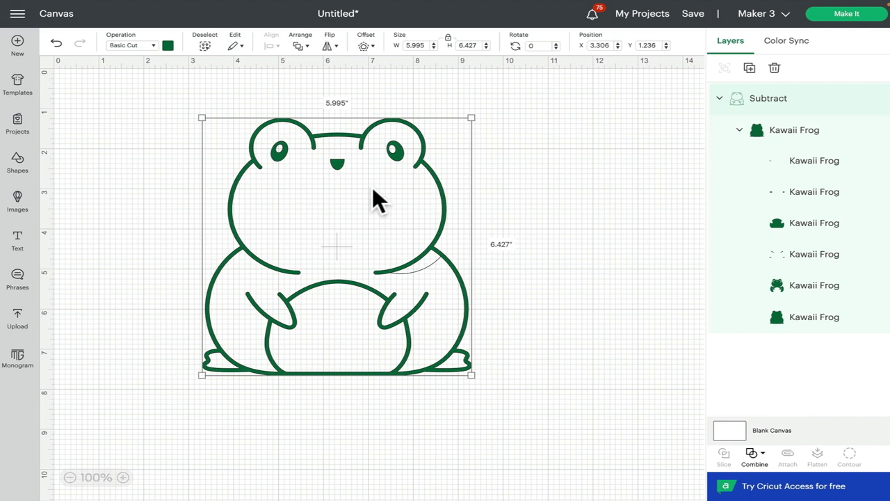
# Preview the subtracted frog in the Prepare view on a 12 in x 12 in mat, and return to the canvas
pyautogui.click(847, 14)
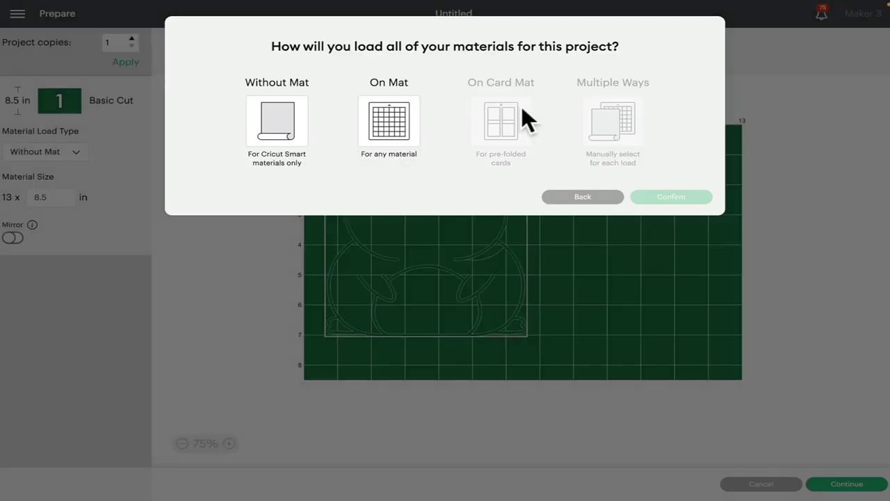
pyautogui.click(385, 138)
pyautogui.click(690, 234)
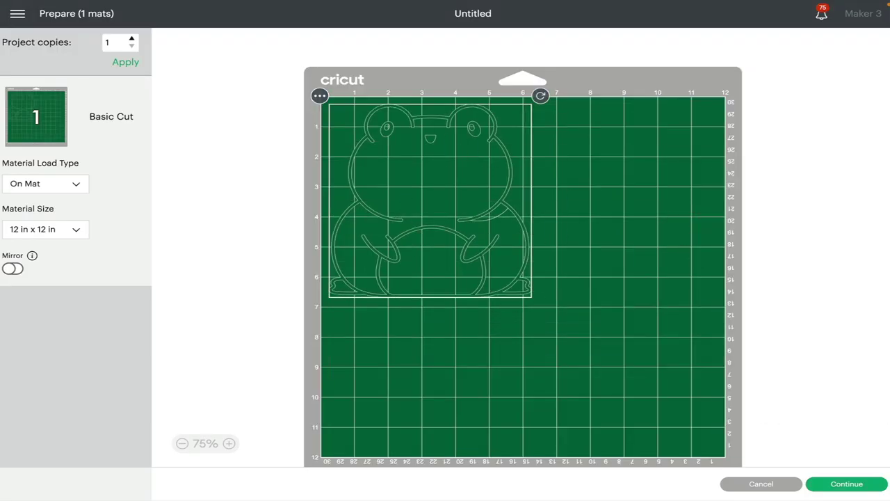
pyautogui.click(774, 482)
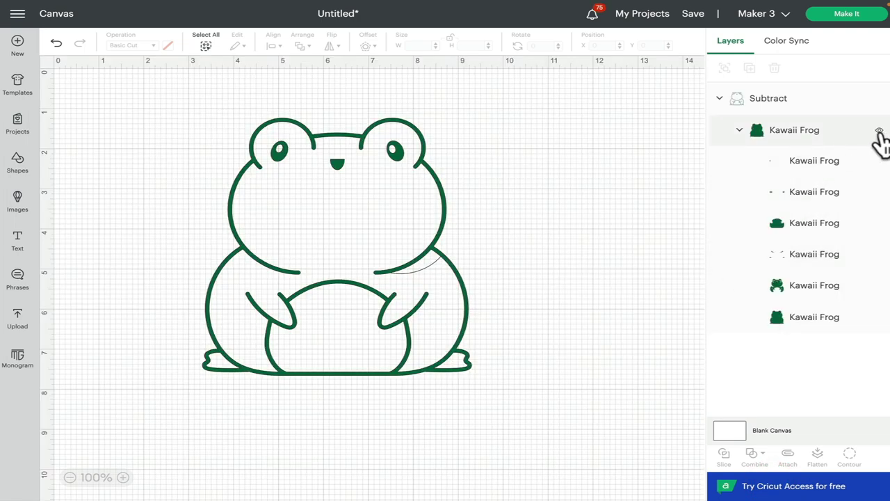
# Hide the first five Kawaii Frog sublayers in the Subtract group one at a time, leaving only the last one shown
pyautogui.click(880, 132)
pyautogui.click(880, 132)
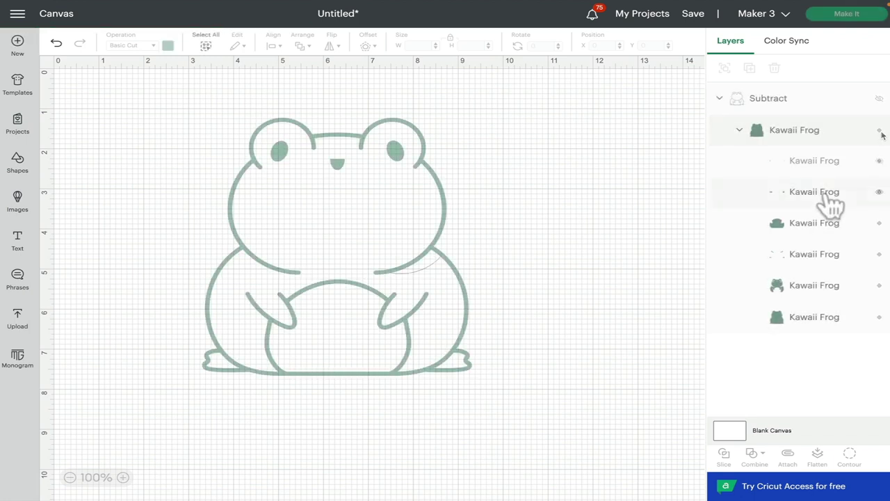
pyautogui.click(827, 193)
pyautogui.click(879, 192)
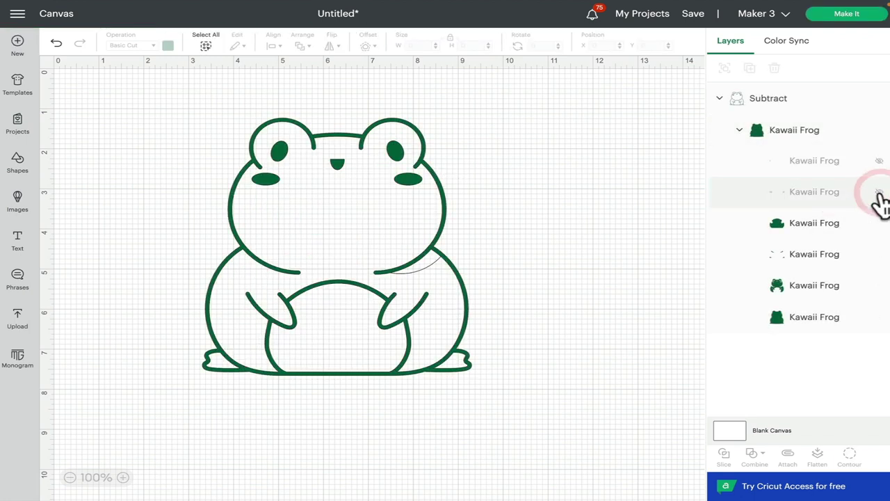
pyautogui.click(825, 233)
pyautogui.click(879, 224)
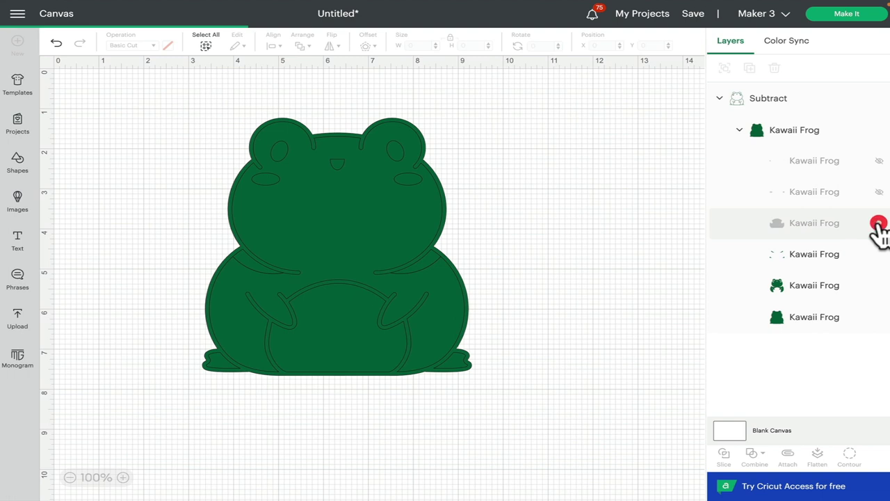
pyautogui.click(799, 254)
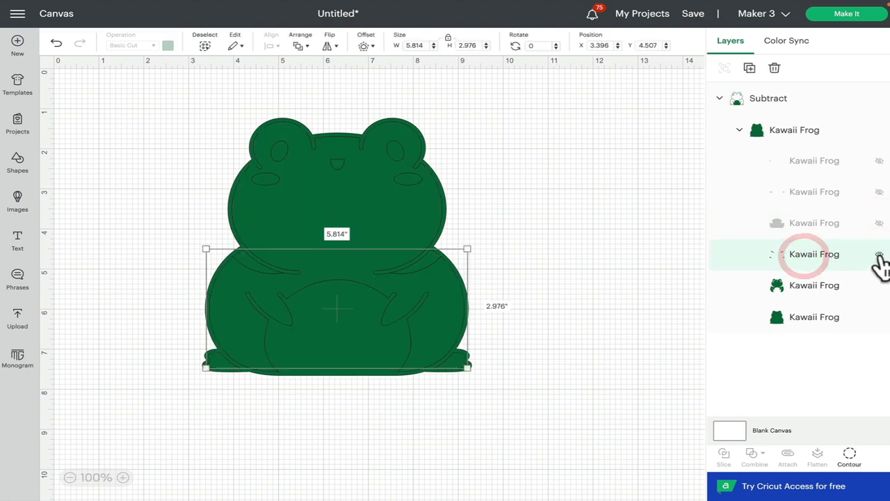
pyautogui.click(879, 254)
pyautogui.click(814, 286)
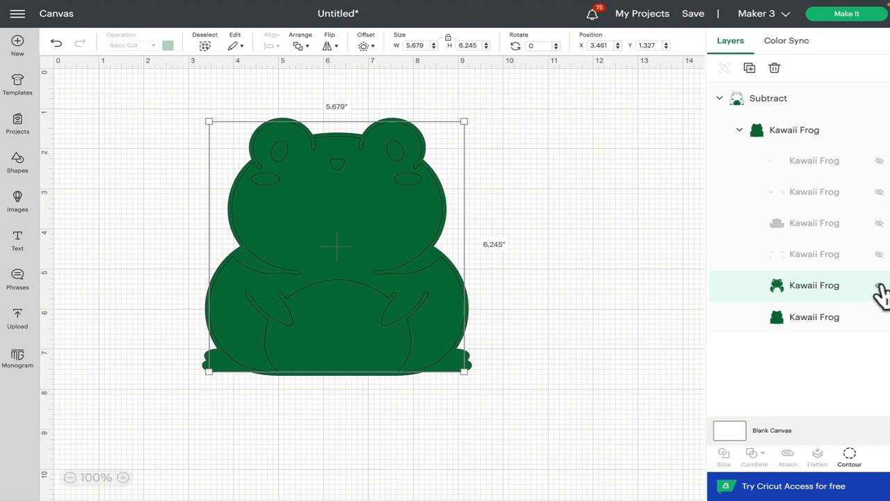
pyautogui.click(881, 286)
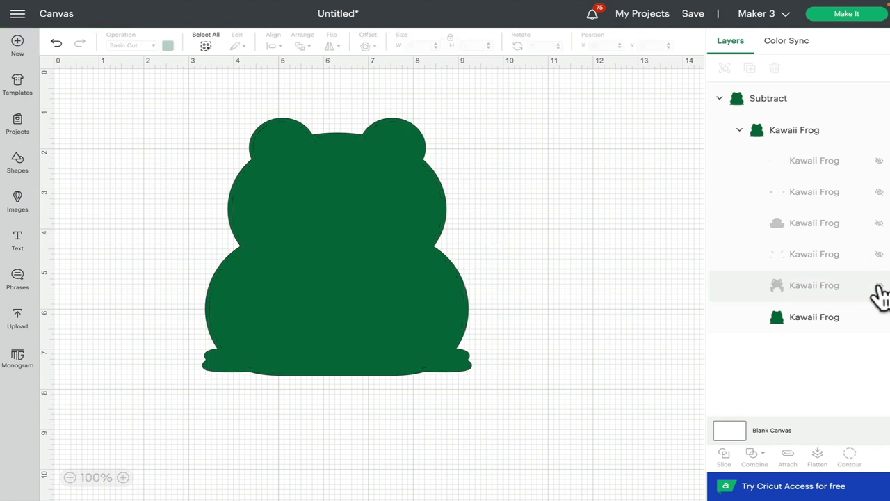
# Show the five hidden Kawaii Frog sublayers again, working from the lowest hidden one up to the first
pyautogui.click(879, 286)
pyautogui.click(879, 254)
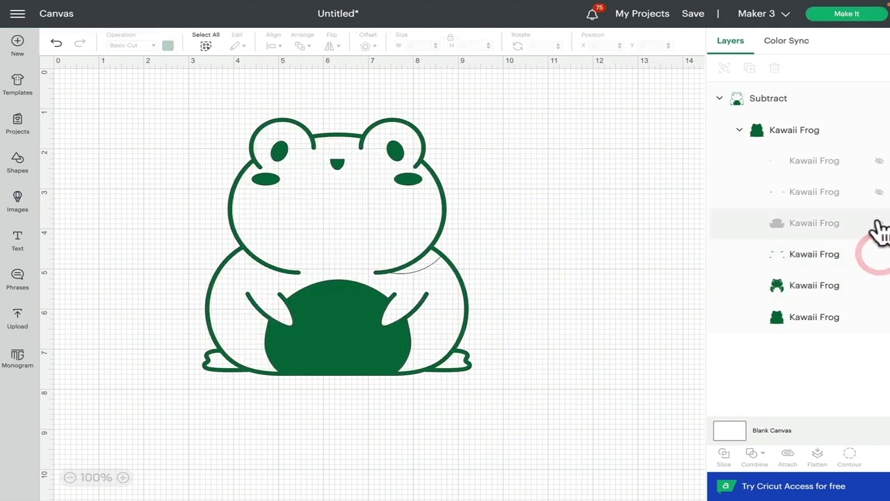
pyautogui.click(879, 223)
pyautogui.click(877, 192)
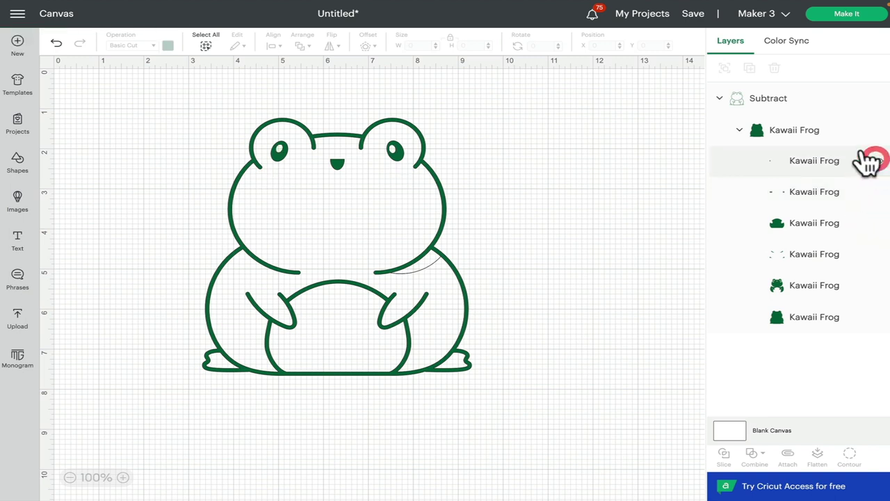
pyautogui.click(877, 161)
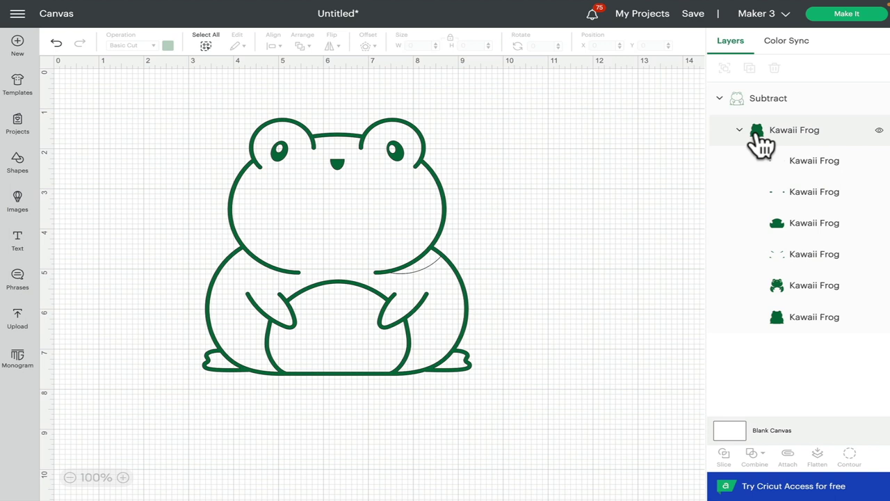
# Move the subtracted frog to about X 4.944, Y 1.611 and leave its Subtract layer group collapsed
pyautogui.click(742, 133)
pyautogui.click(719, 98)
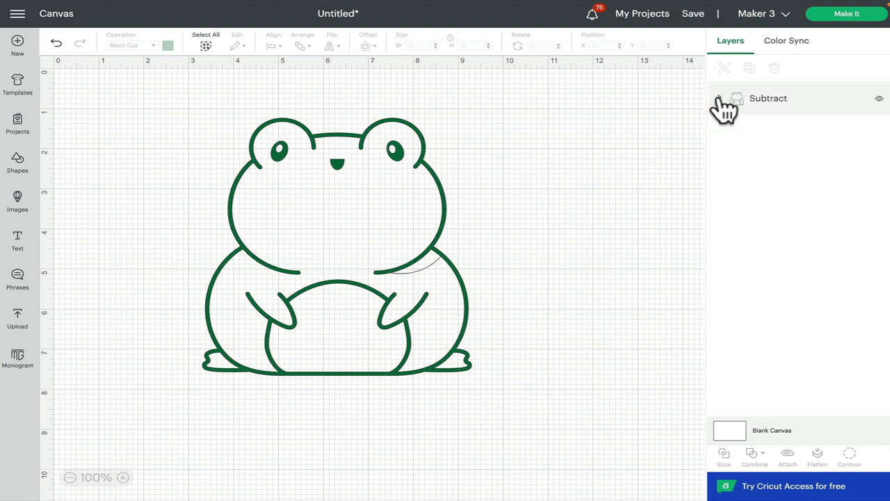
pyautogui.moveTo(430, 235); pyautogui.dragTo(478, 251)
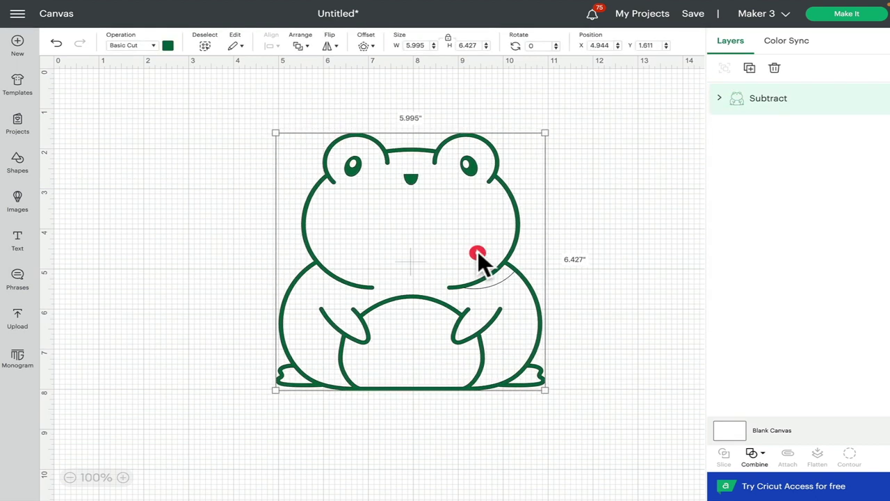
pyautogui.click(719, 98)
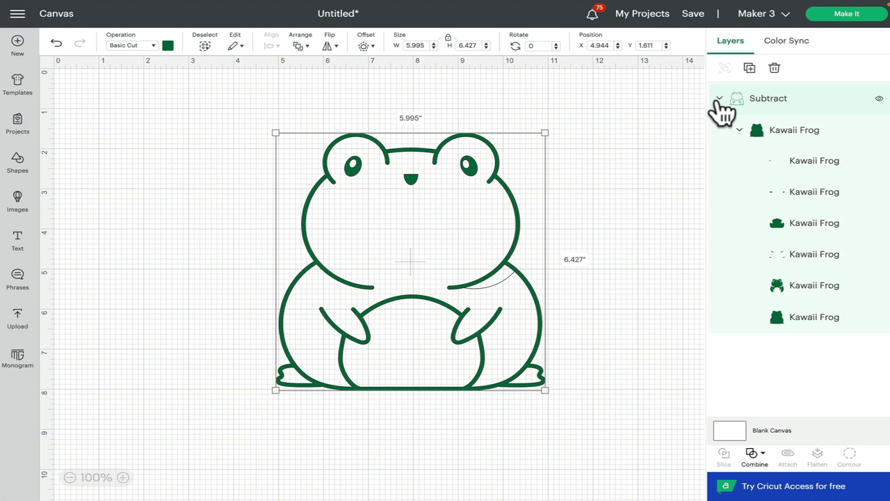
pyautogui.click(720, 99)
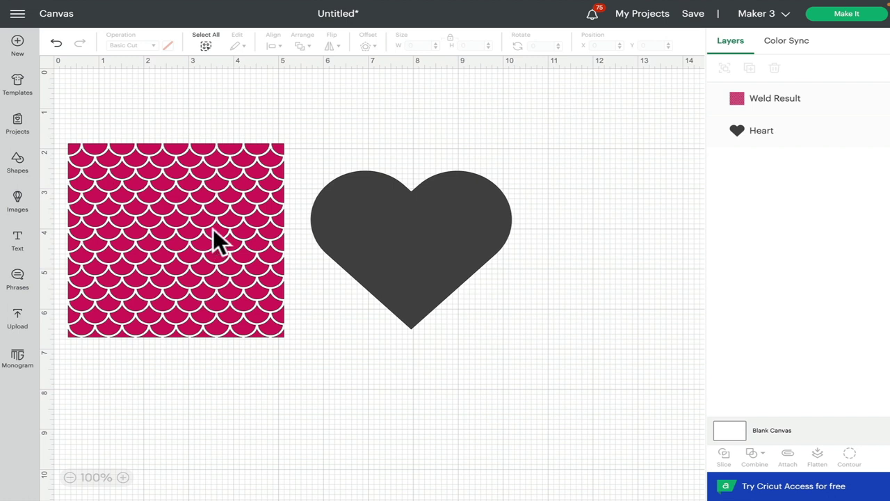
# Place the scale pattern over the heart at about X 5.528, Y 1.833 and combine both layers with Intersect
pyautogui.moveTo(205, 203); pyautogui.dragTo(439, 198)
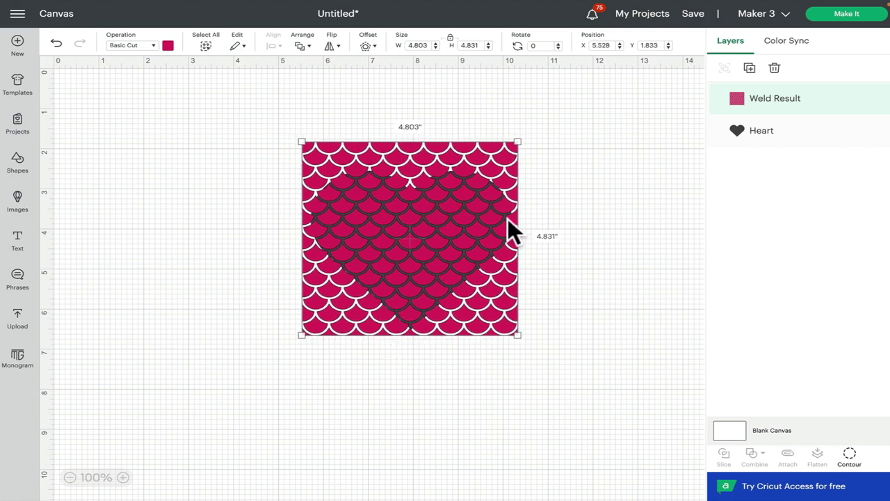
pyautogui.click(656, 151)
pyautogui.moveTo(634, 132); pyautogui.dragTo(283, 372)
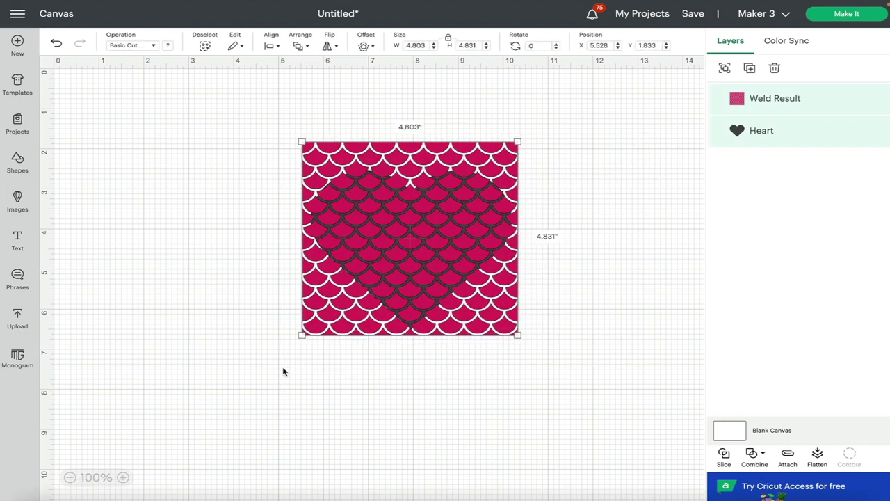
pyautogui.click(764, 452)
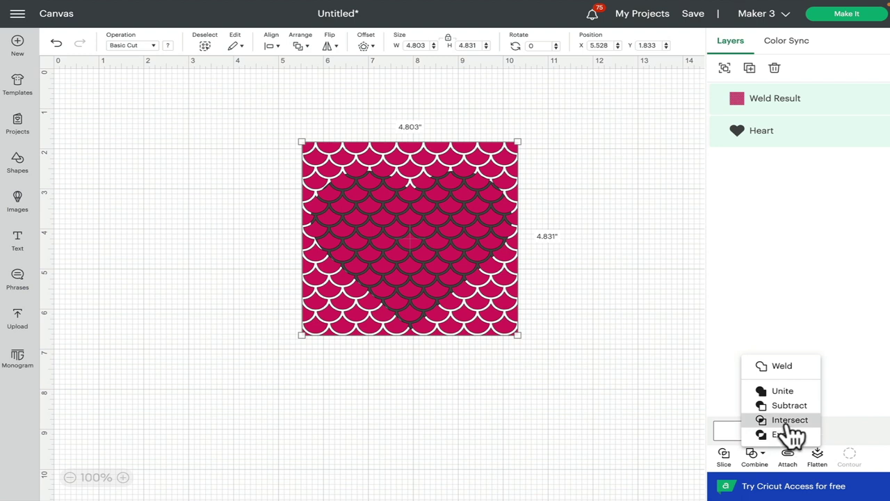
pyautogui.click(790, 422)
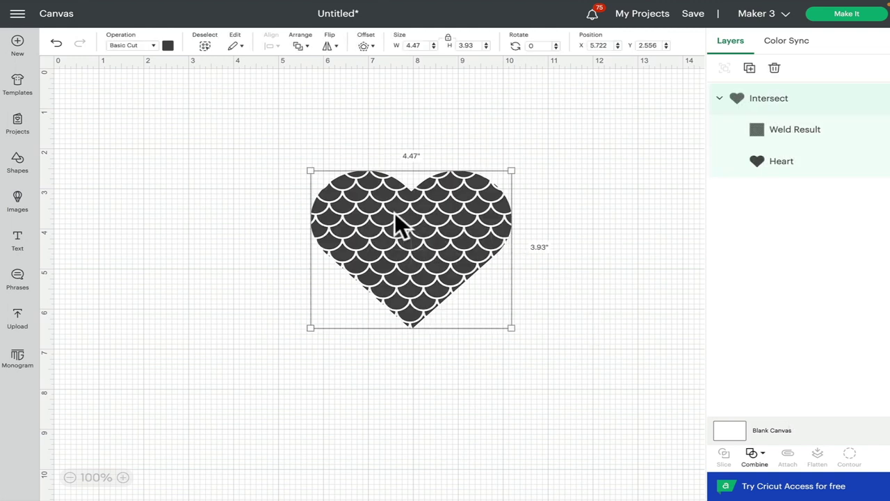
# Move the intersected heart to about X 5.764, Y 2.264
pyautogui.click(572, 218)
pyautogui.moveTo(380, 225)
pyautogui.mouseDown()
pyautogui.moveTo(383, 214)
pyautogui.moveTo(377, 220)
pyautogui.mouseUp()
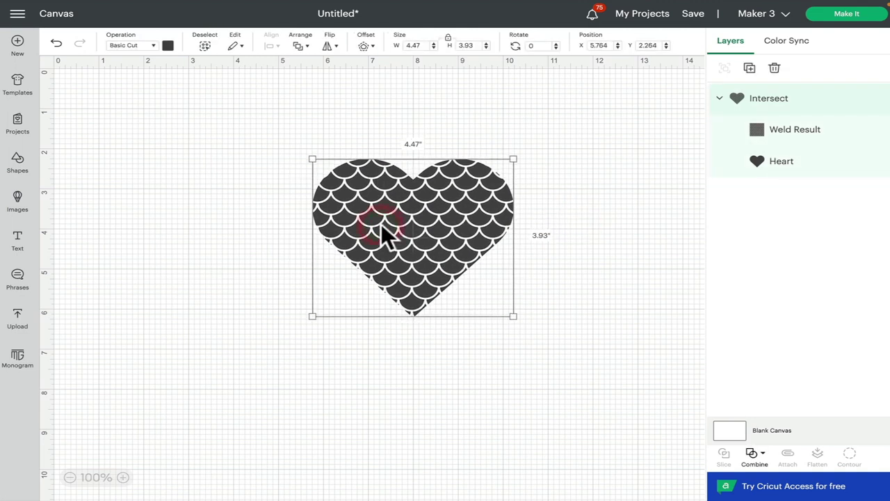
# Preview the intersected heart in the Prepare view, loaded on a 12 in x 12 in mat
pyautogui.click(864, 16)
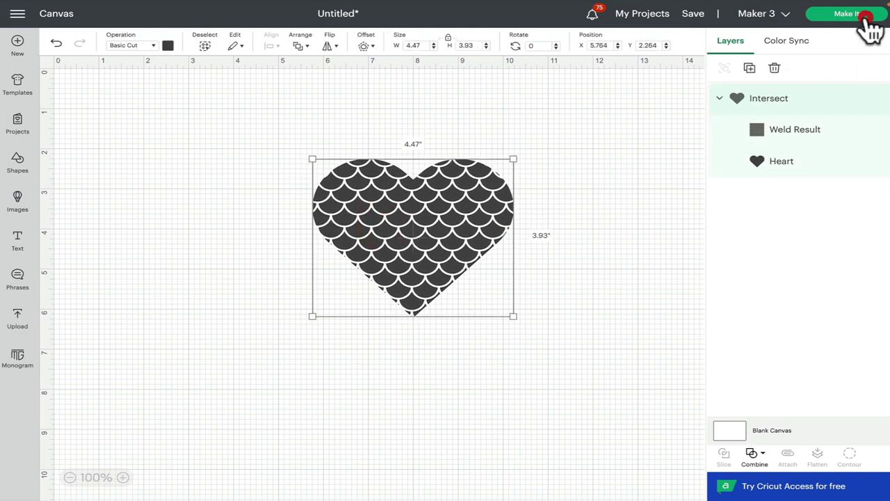
pyautogui.click(399, 124)
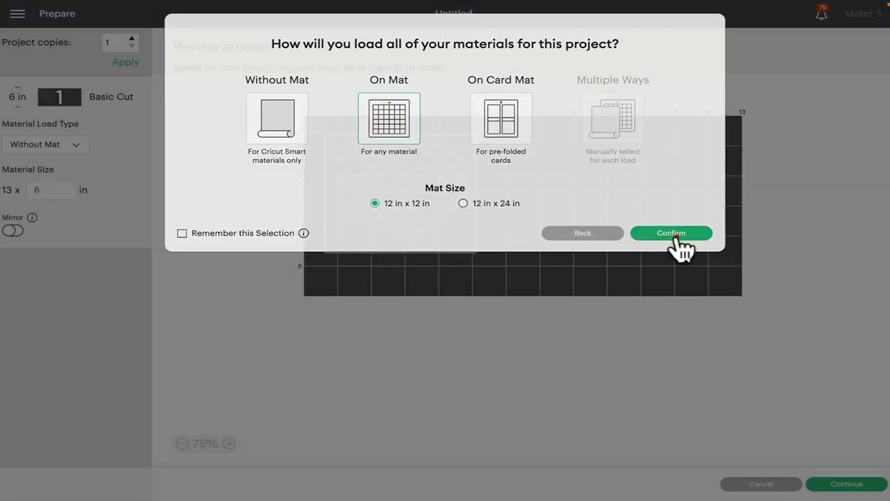
pyautogui.click(676, 235)
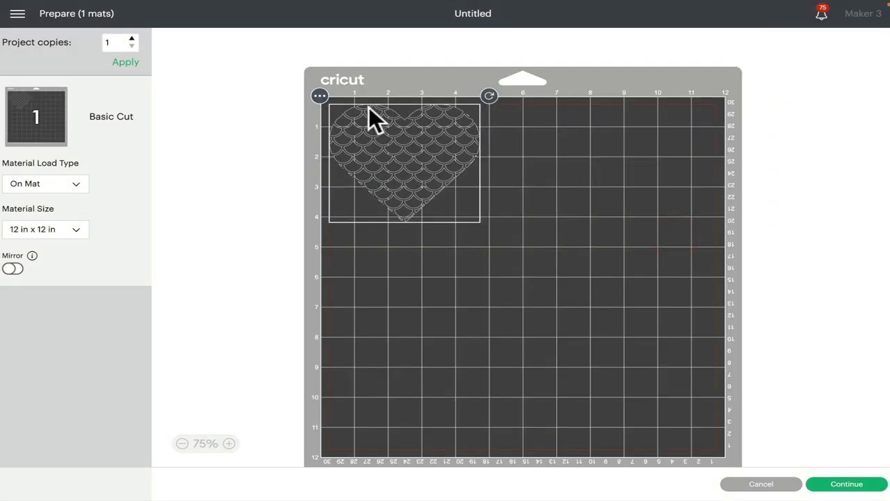
# Return to the canvas and toggle the visibility of the Weld Result and Heart layers in the Intersect group off and on
pyautogui.click(877, 164)
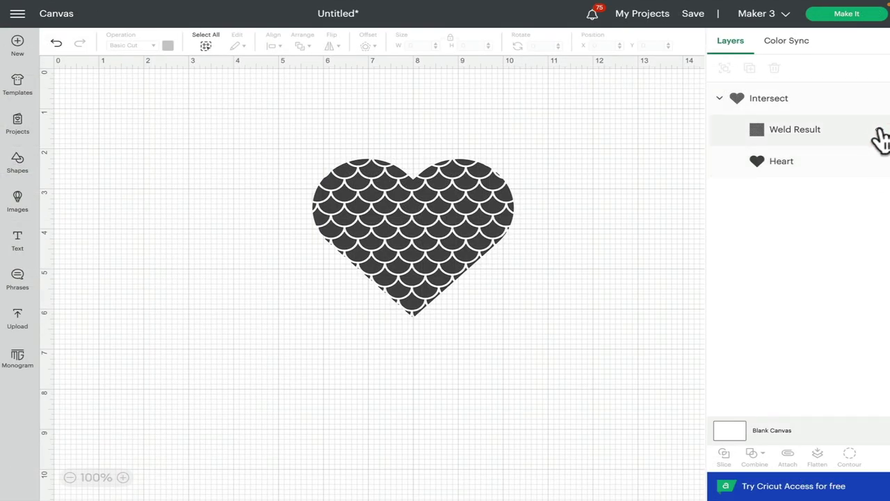
pyautogui.click(879, 133)
pyautogui.click(878, 132)
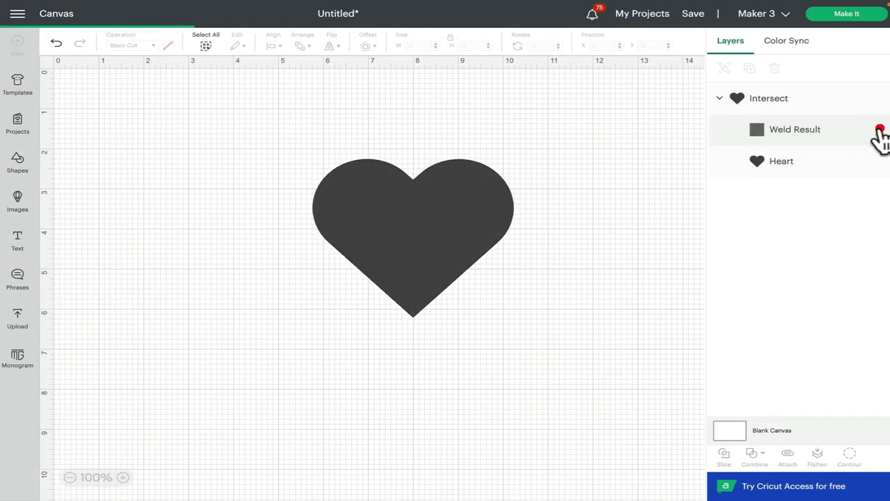
pyautogui.click(879, 164)
pyautogui.click(878, 163)
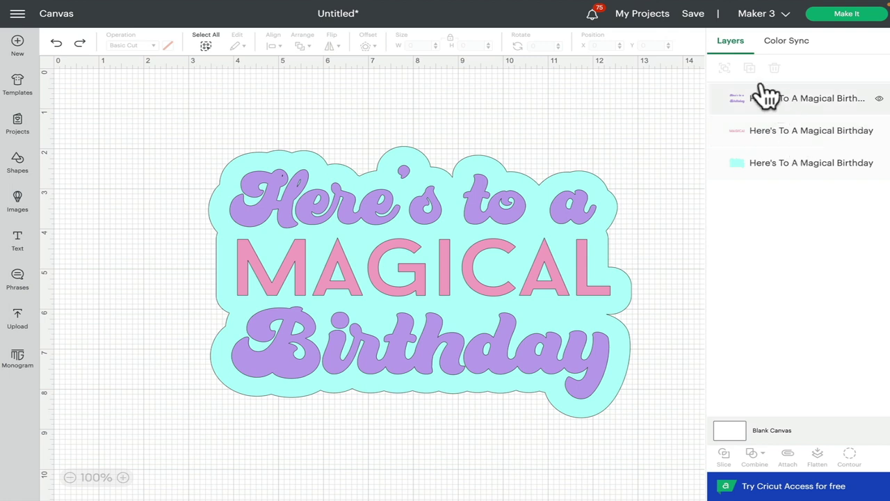
# Select all three Here's To A Magical Birthday layers, combine them with Exclude, and clear the selection
pyautogui.moveTo(189, 90); pyautogui.dragTo(678, 452)
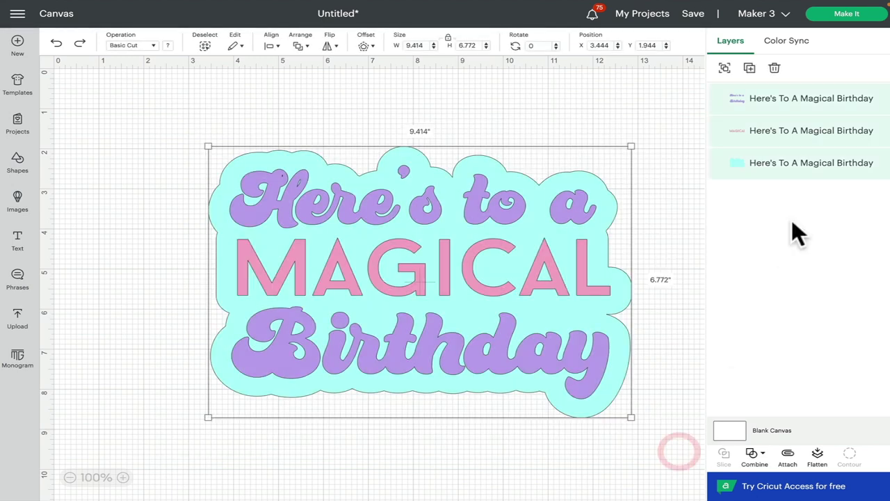
pyautogui.click(768, 456)
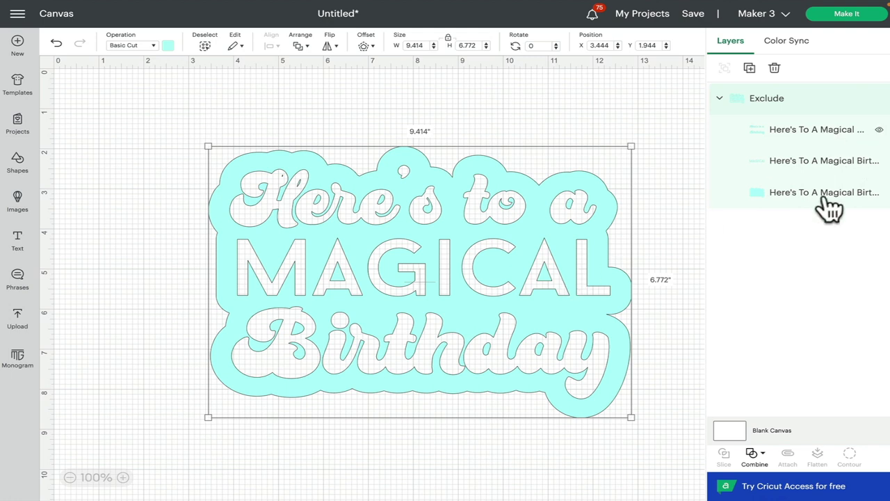
pyautogui.click(814, 231)
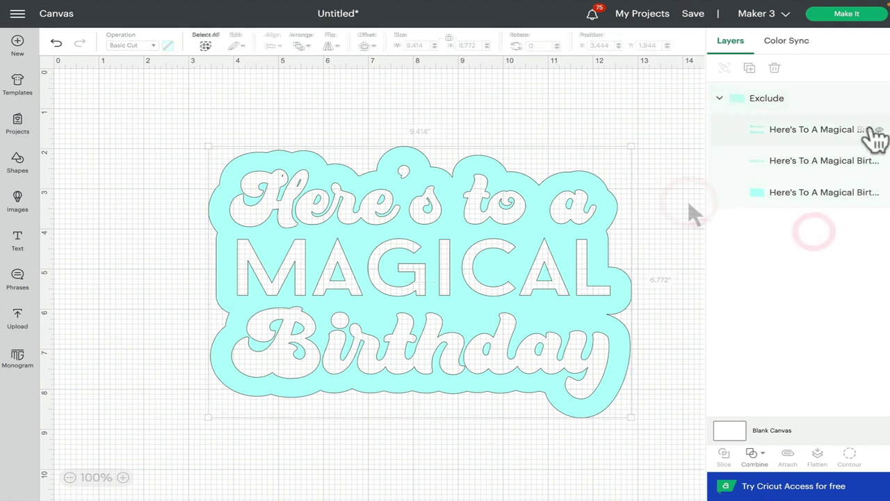
# Hide and reshow the first text layer in the Exclude group, and collapse the group
pyautogui.click(878, 131)
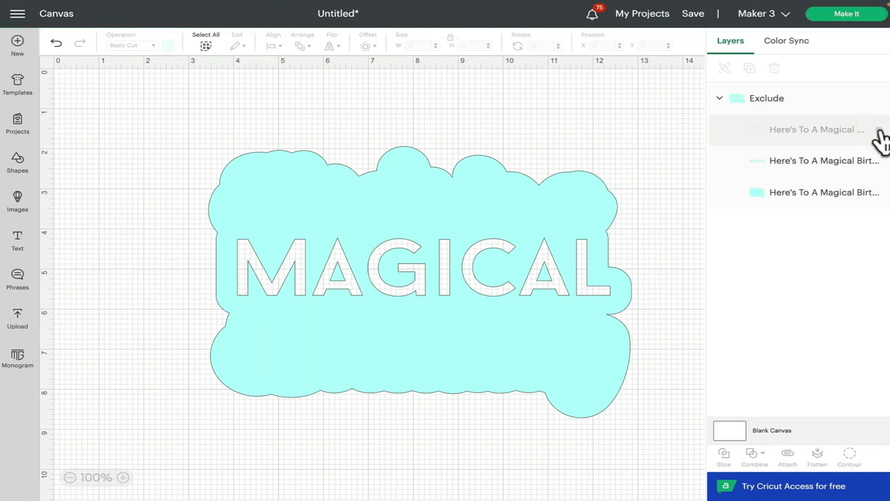
pyautogui.click(879, 132)
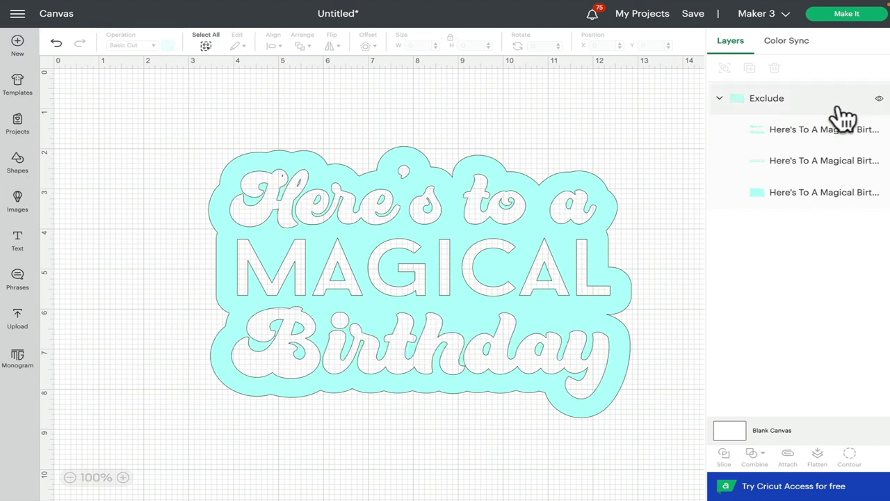
pyautogui.click(720, 99)
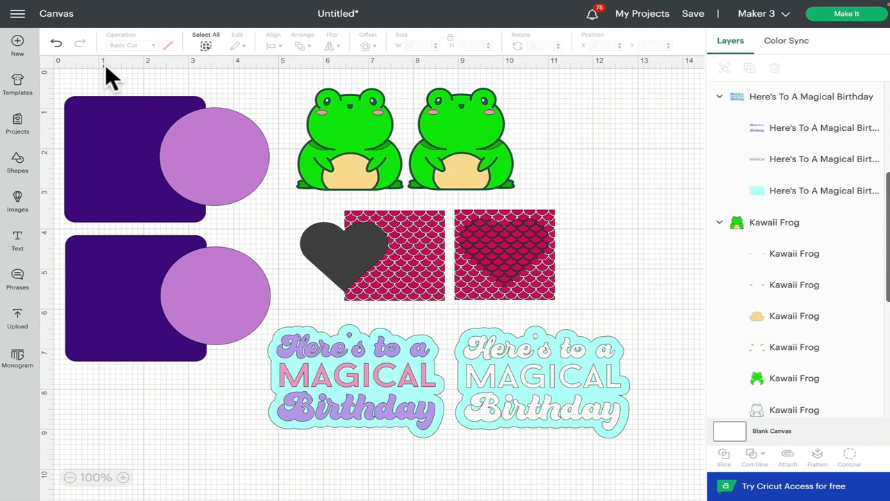
# Combine the upper square and circle with Unite and show the combine options available for the united shape
pyautogui.moveTo(105, 64); pyautogui.dragTo(181, 140)
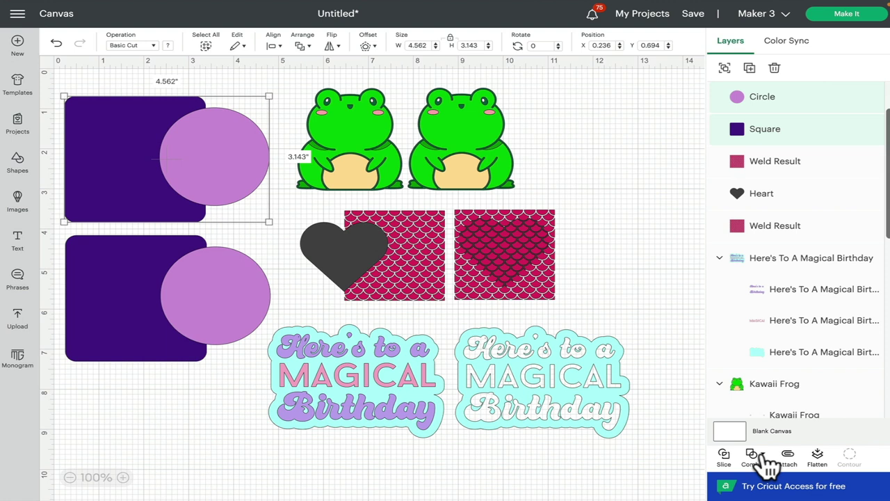
pyautogui.click(763, 454)
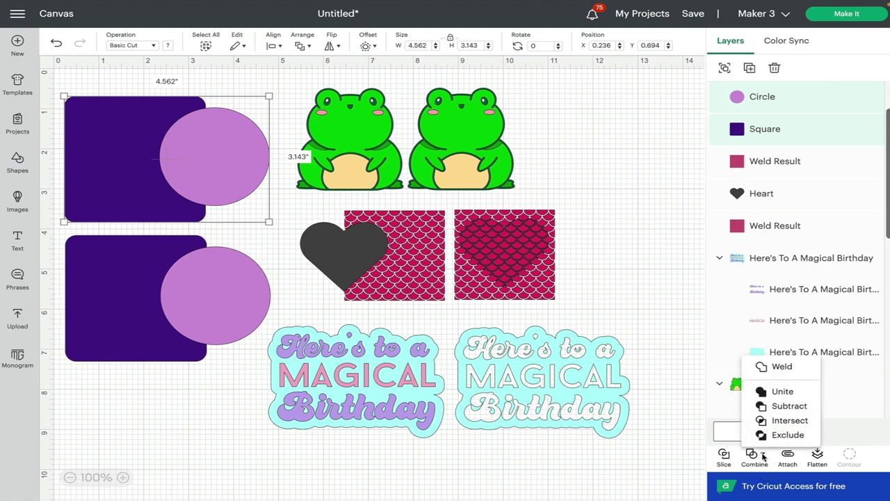
pyautogui.click(782, 393)
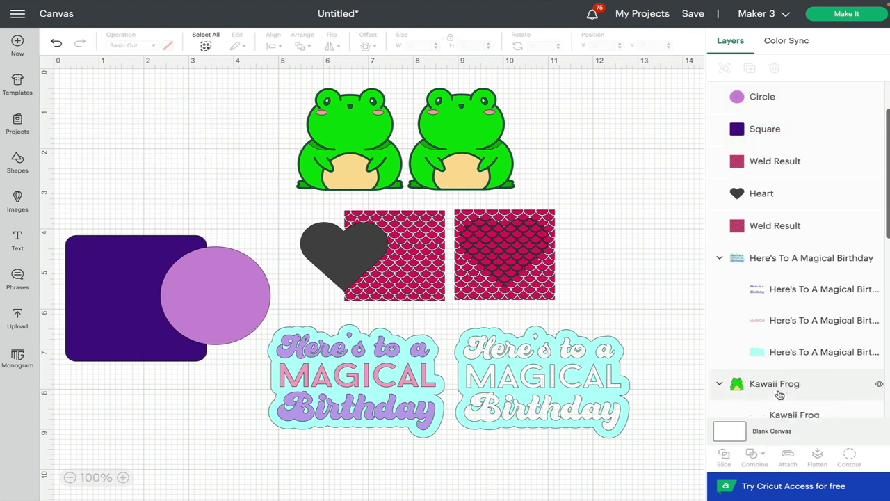
pyautogui.click(763, 456)
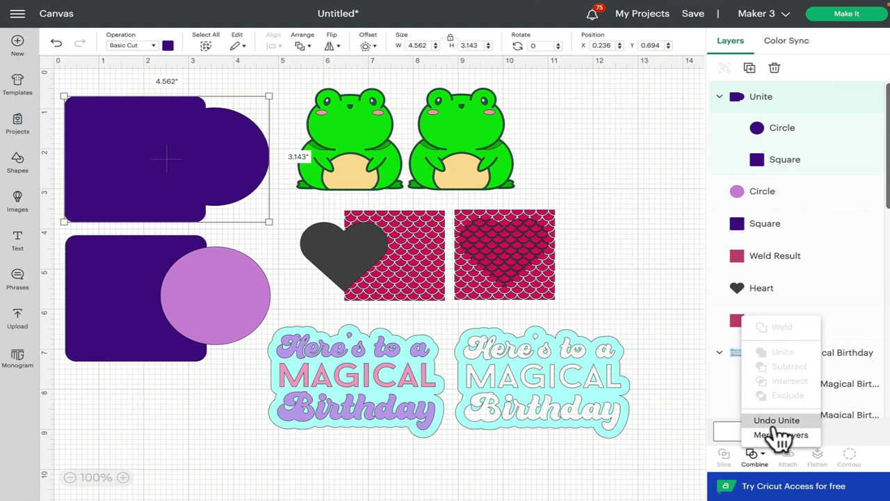
# Combine all layers of the second Kawaii Frog image with Subtract
pyautogui.click(491, 157)
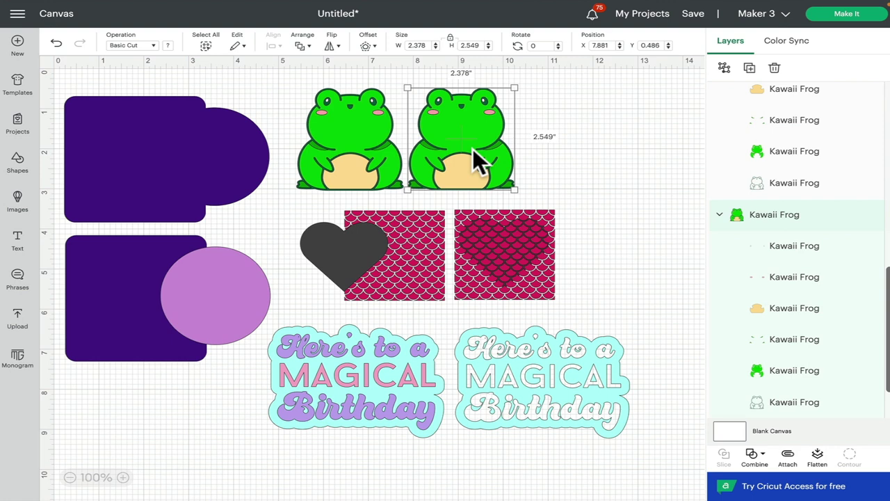
pyautogui.click(758, 455)
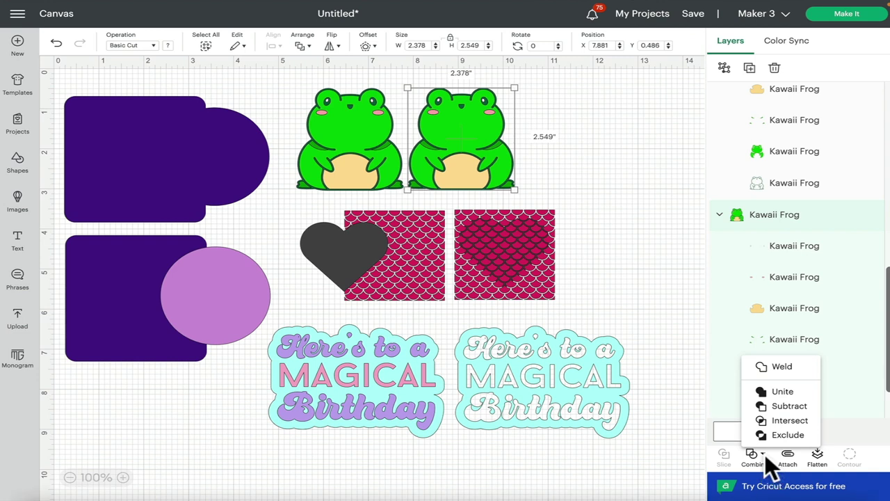
pyautogui.click(786, 406)
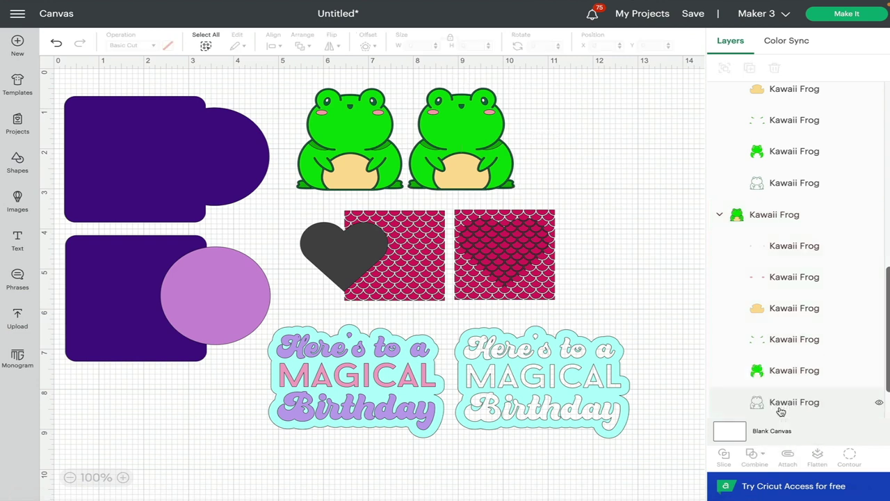
# Select the heart together with the scale-pattern square it lies fully within, and combine them with Intersect
pyautogui.click(501, 244)
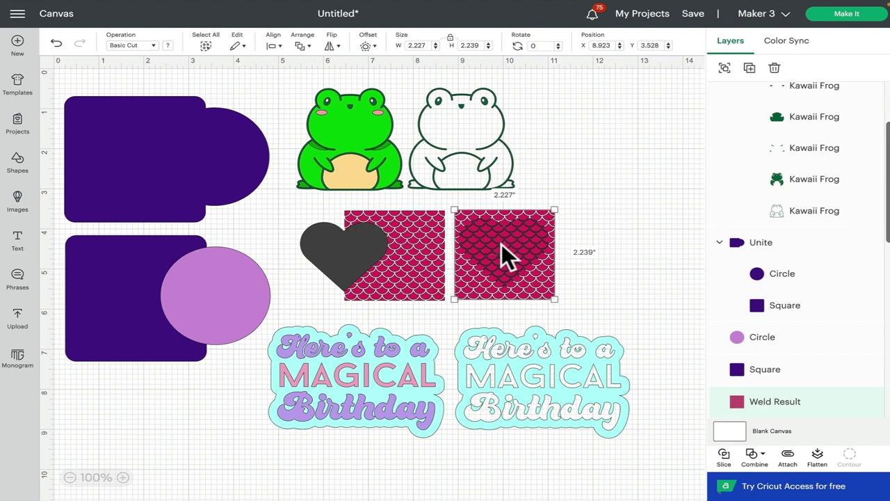
pyautogui.click(759, 456)
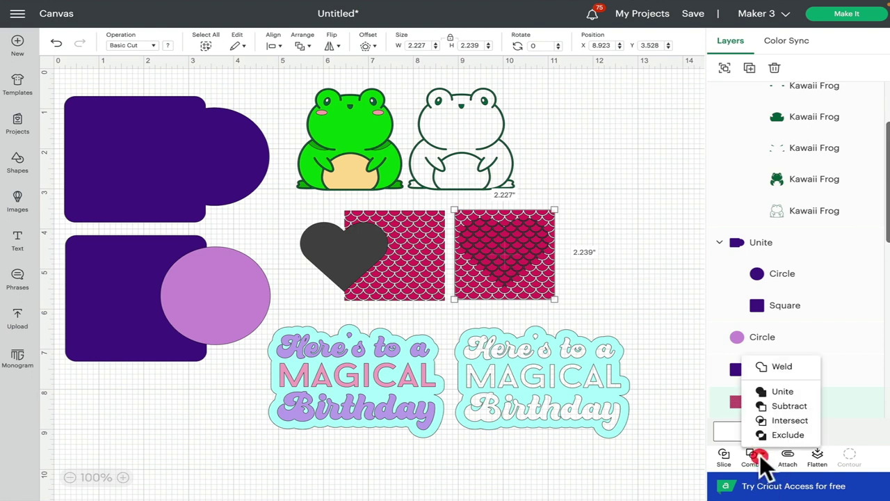
pyautogui.click(791, 421)
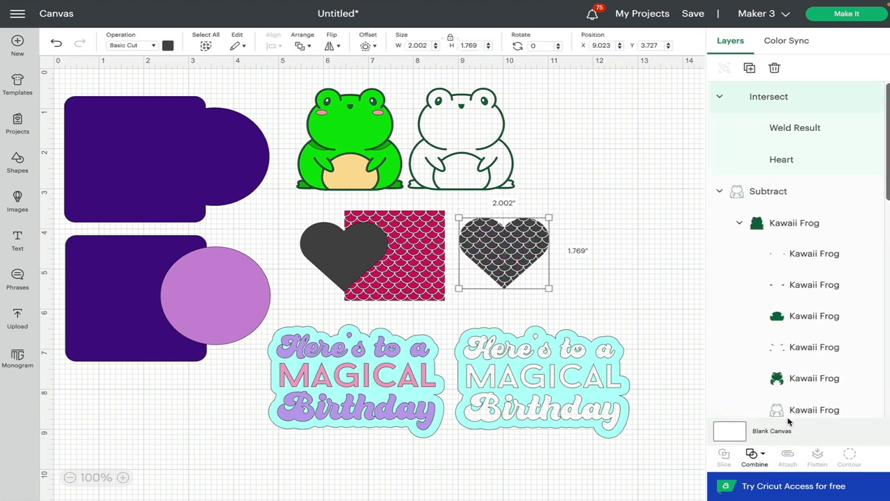
# Combine the layers of the second Here's To A Magical Birthday image with Exclude
pyautogui.click(580, 376)
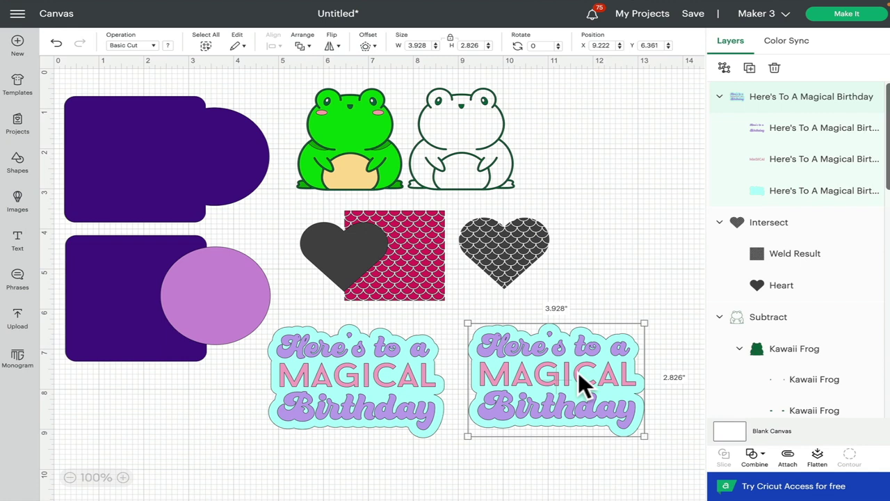
pyautogui.click(756, 457)
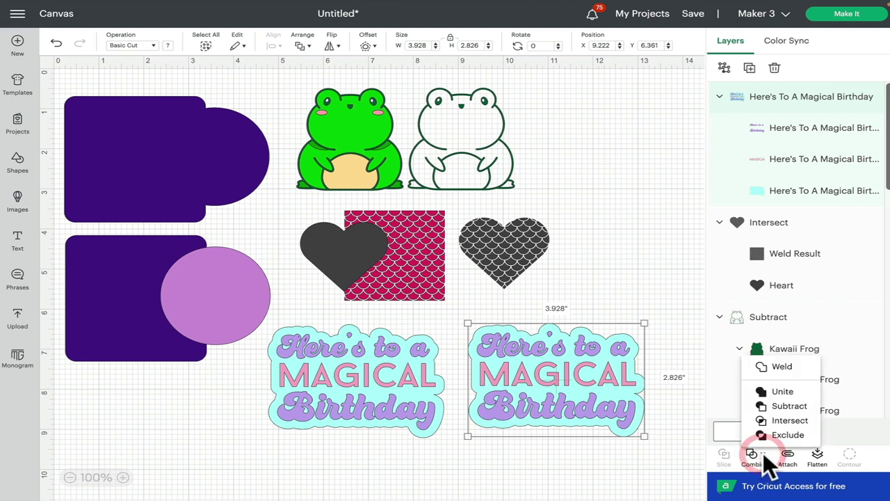
pyautogui.click(780, 436)
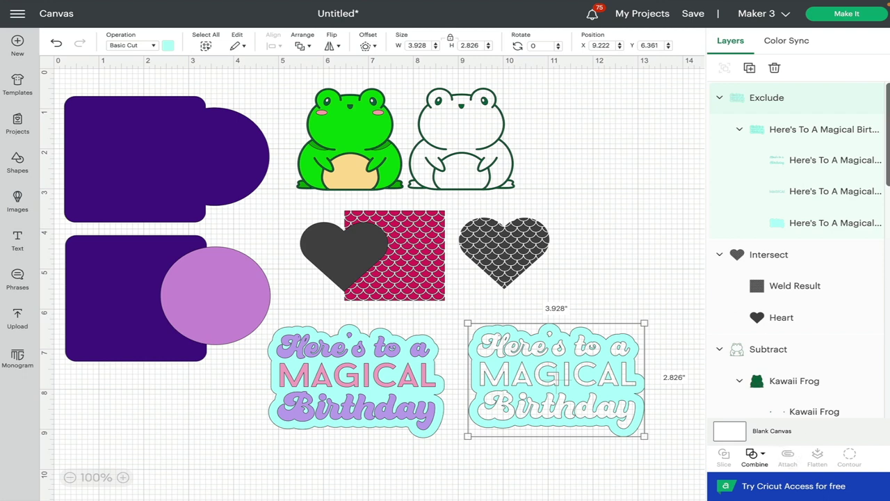
# Open the name of the Weld Result layer in the Intersect group for editing
pyautogui.doubleClick(793, 286)
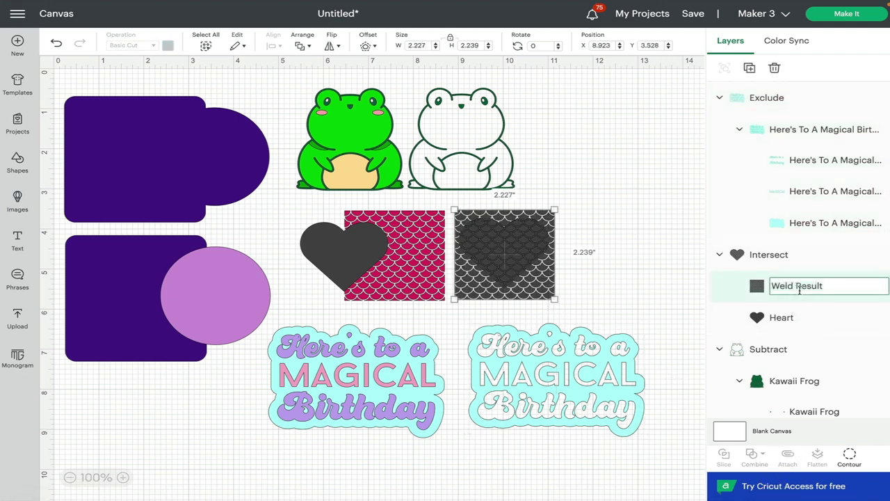